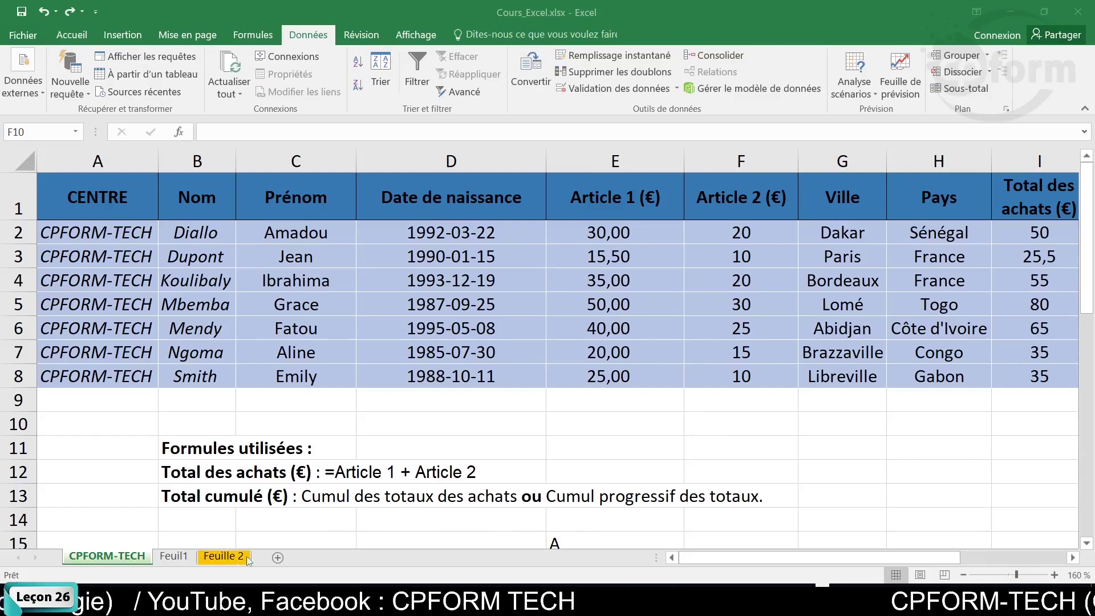
Enter the heading "Nom" in cell B2 of the Feuil1 sheet.
{"action": "left_click", "coordinate": [172, 556]}
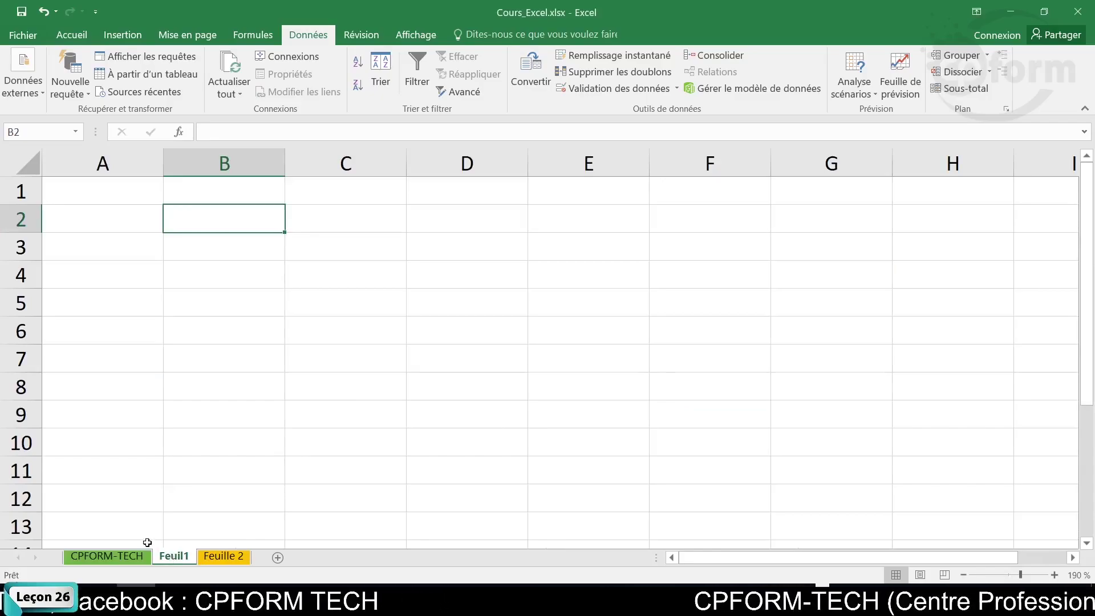
{"action": "left_click", "coordinate": [228, 244]}
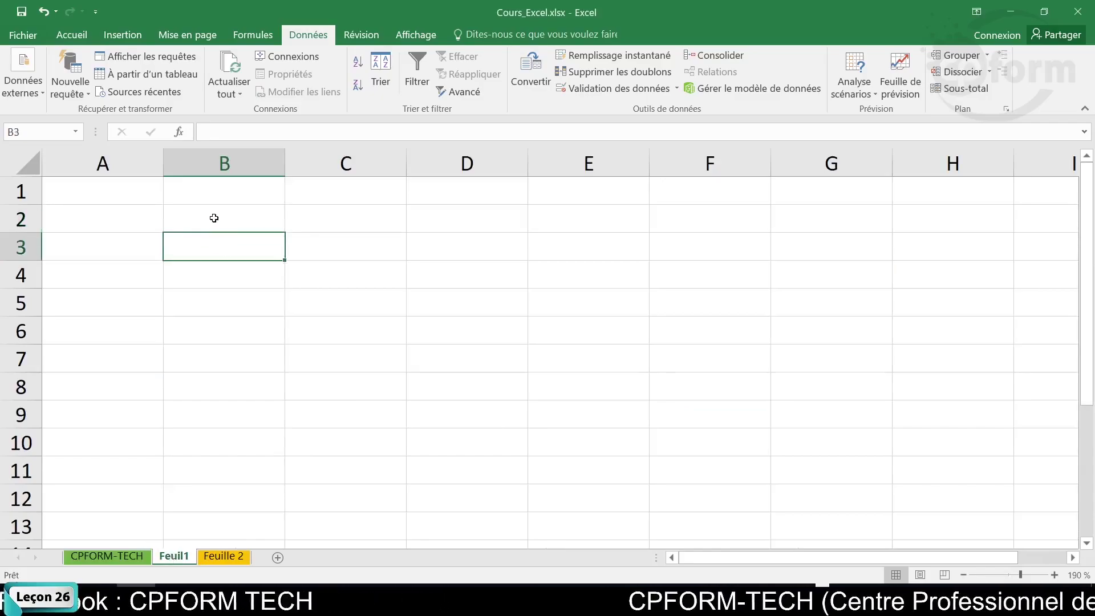
{"action": "left_click", "coordinate": [216, 217]}
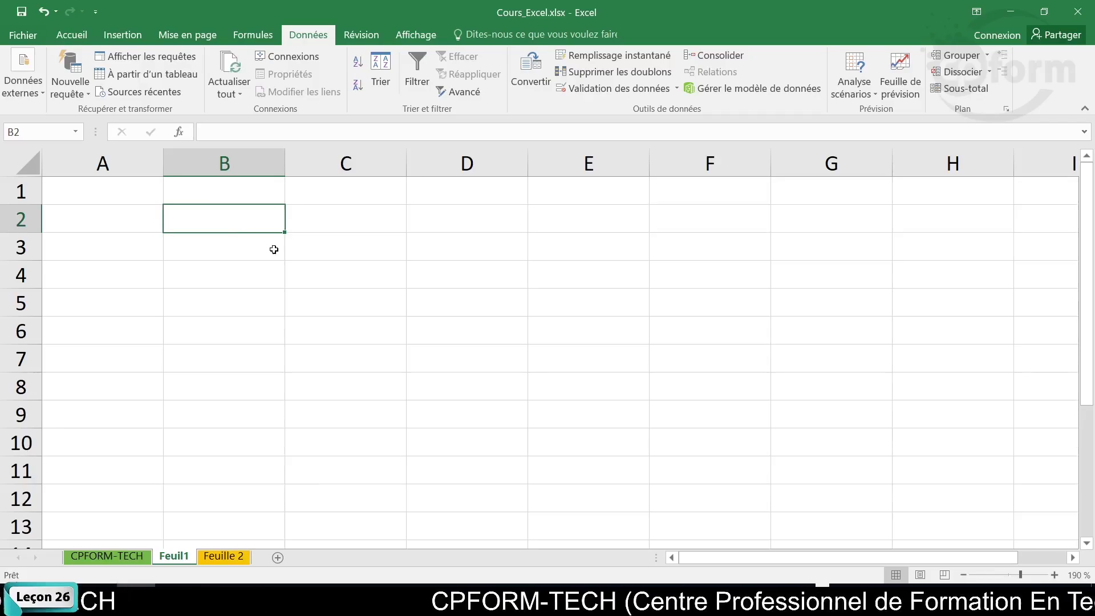
{"action": "left_click", "coordinate": [149, 164]}
{"action": "left_click", "coordinate": [229, 208]}
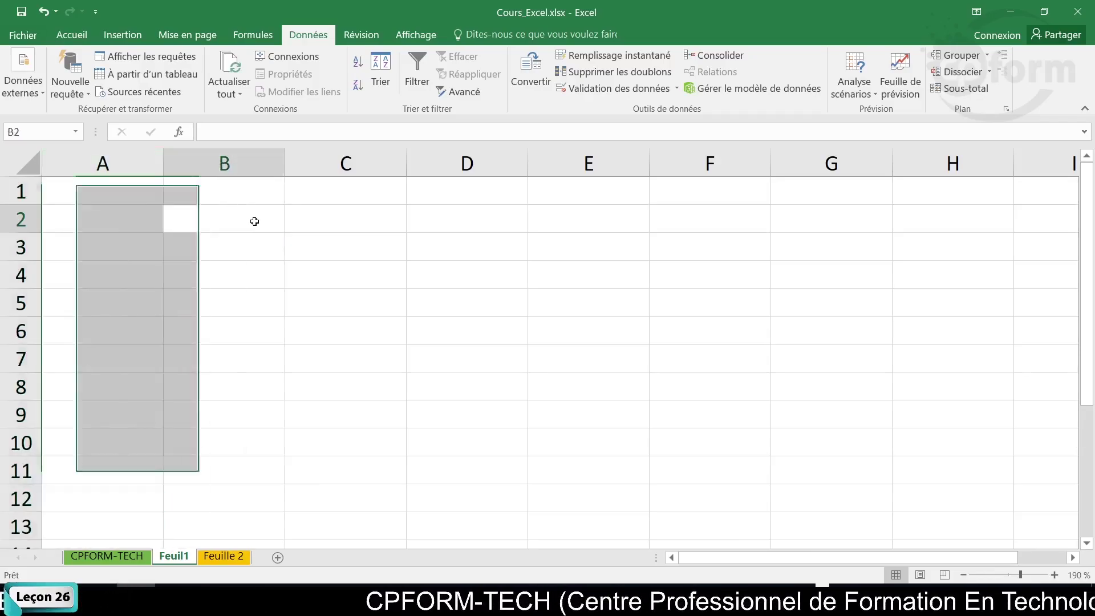
{"action": "type", "text": "Nom"}
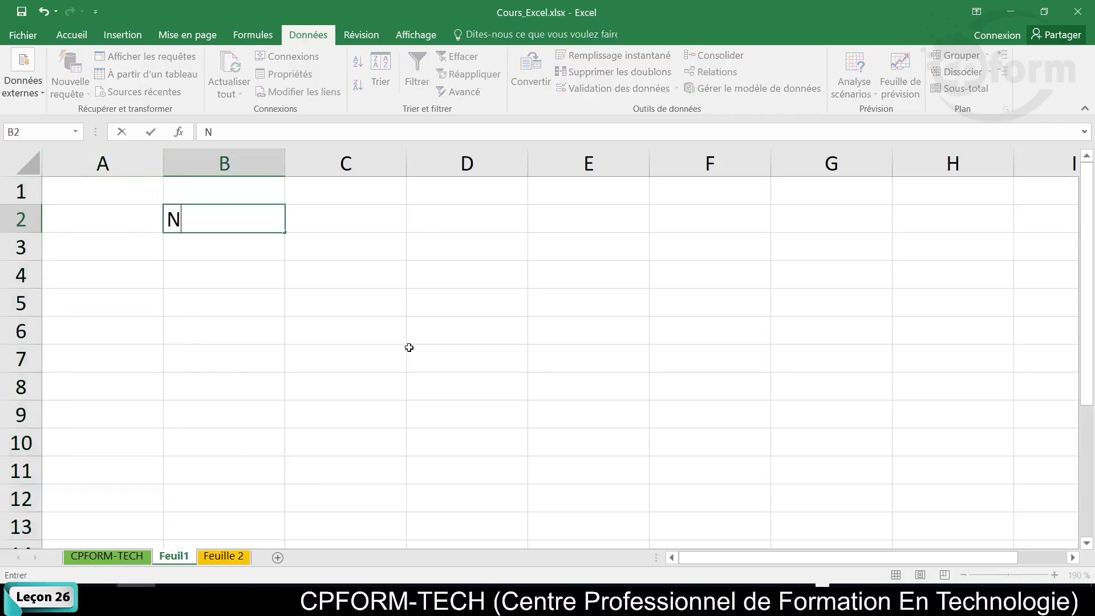
{"action": "left_click", "coordinate": [373, 346]}
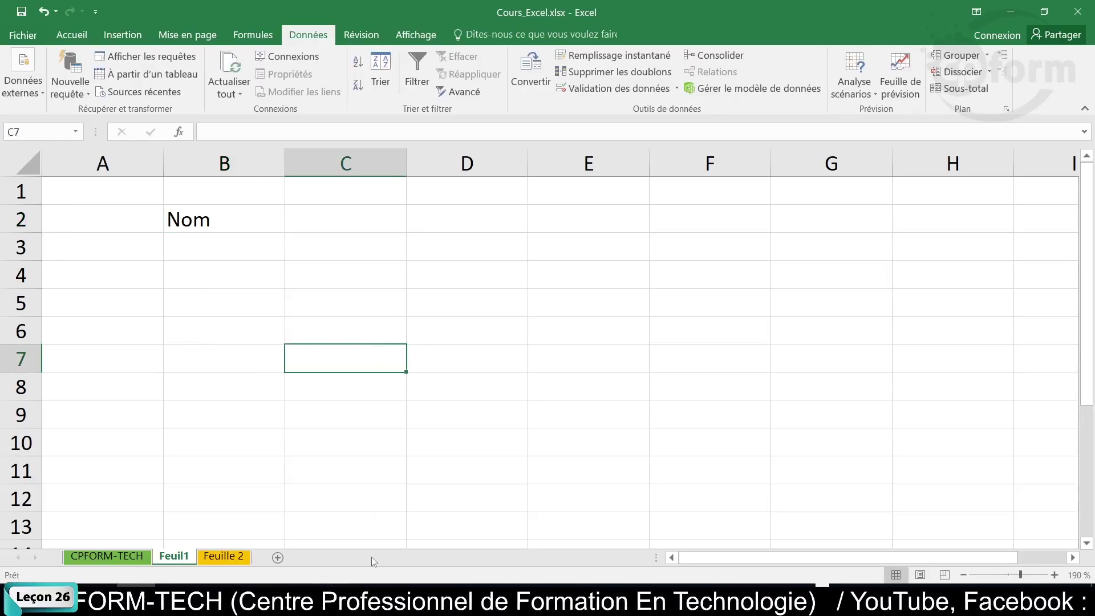
{"action": "left_click", "coordinate": [274, 240]}
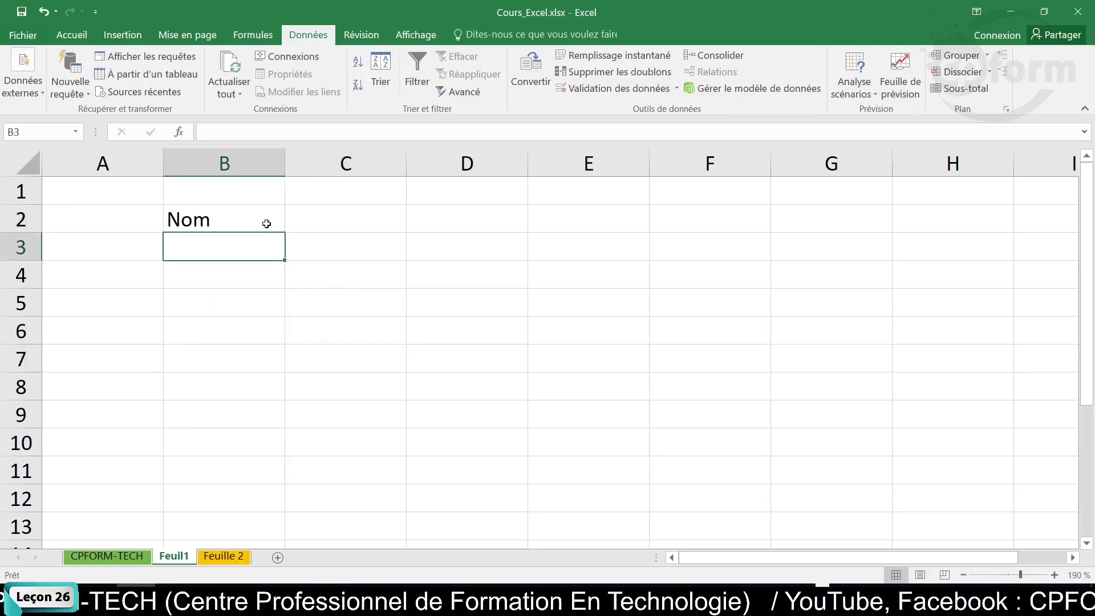
{"action": "left_click", "coordinate": [267, 223]}
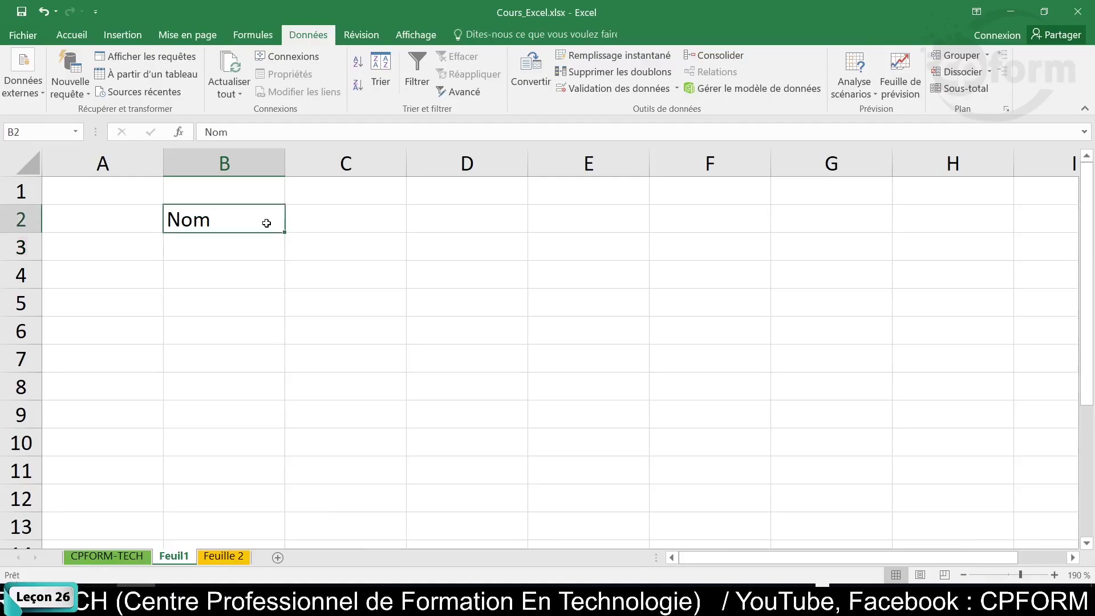
{"action": "left_click", "coordinate": [368, 221]}
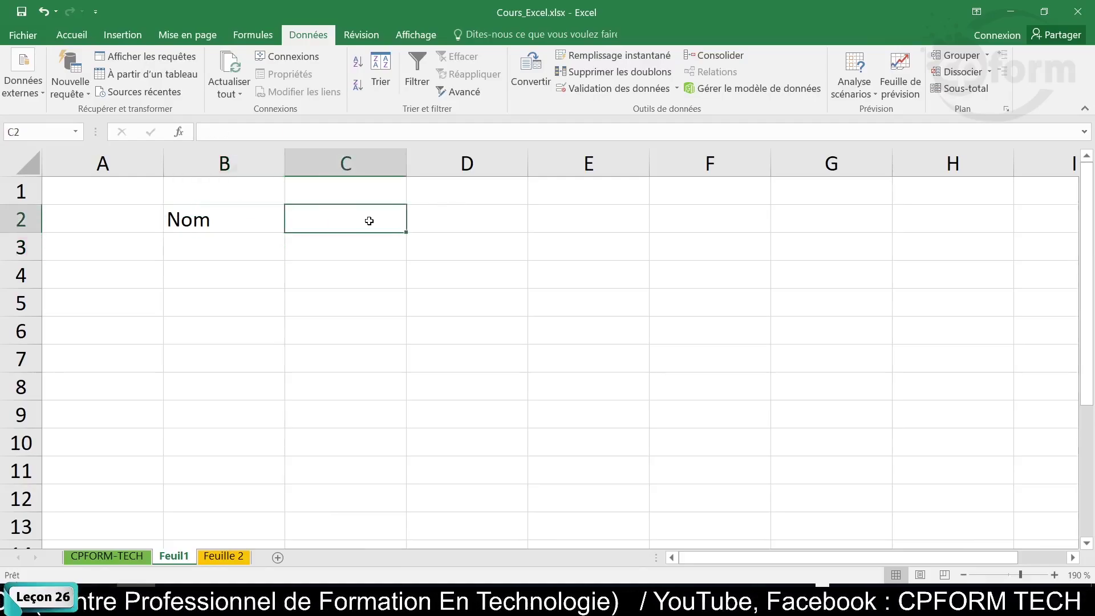
Start a data validation rule for cell B2 and set the allowed type to Liste.
{"action": "left_click", "coordinate": [233, 228]}
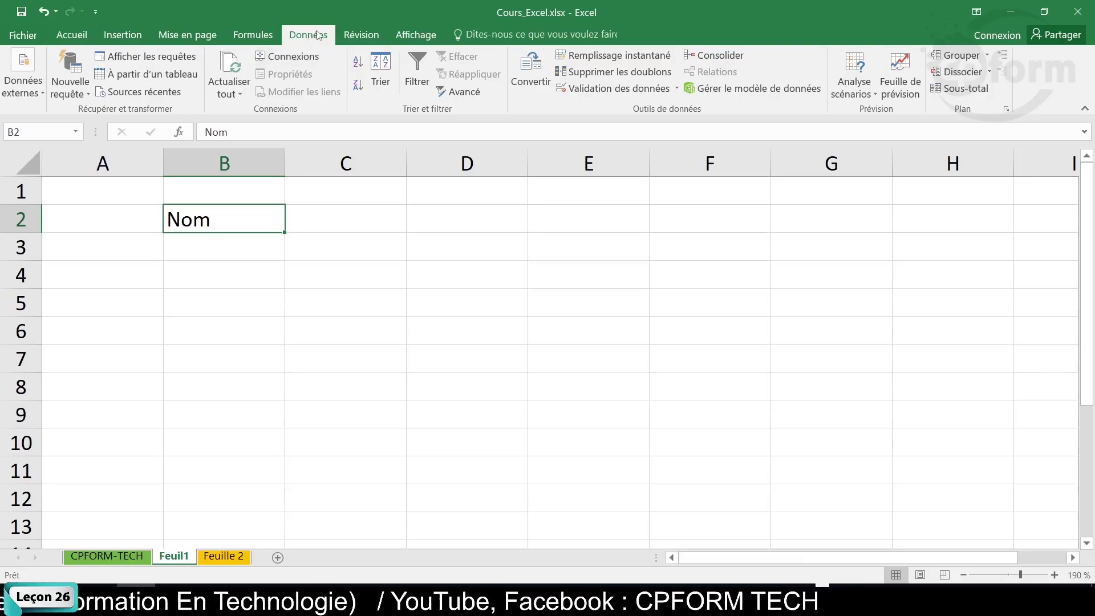
{"action": "left_click", "coordinate": [253, 35]}
{"action": "left_click", "coordinate": [298, 39]}
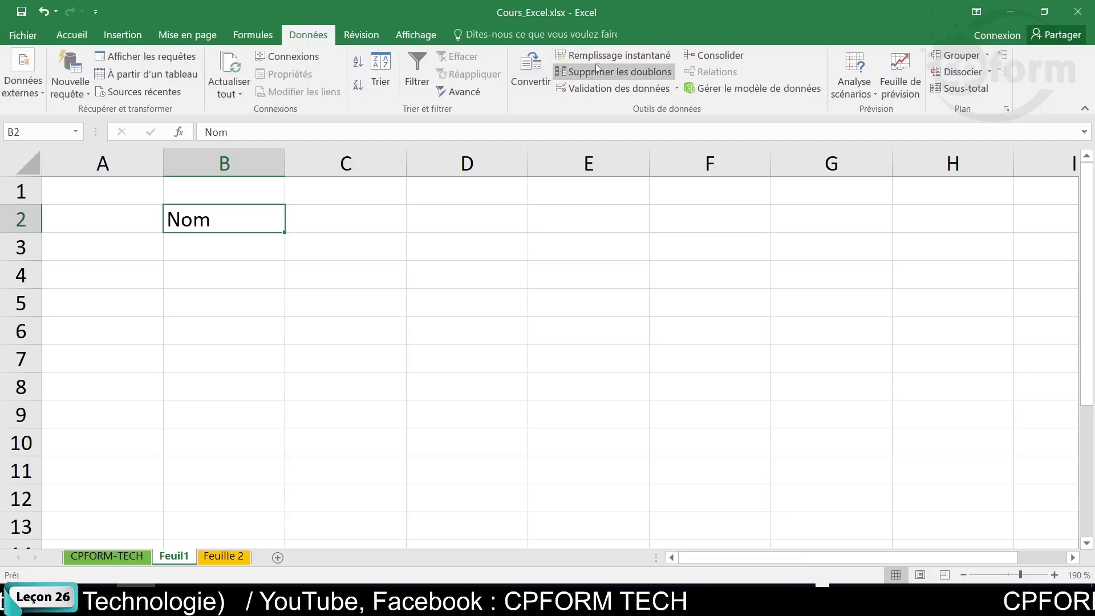
{"action": "left_click", "coordinate": [629, 89]}
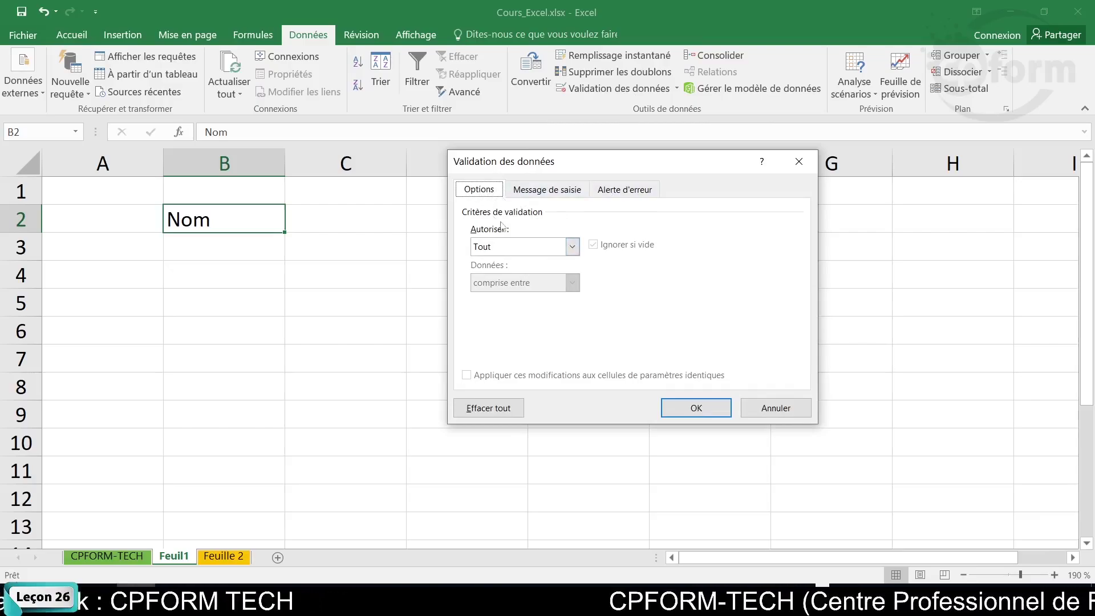
{"action": "left_click", "coordinate": [572, 247]}
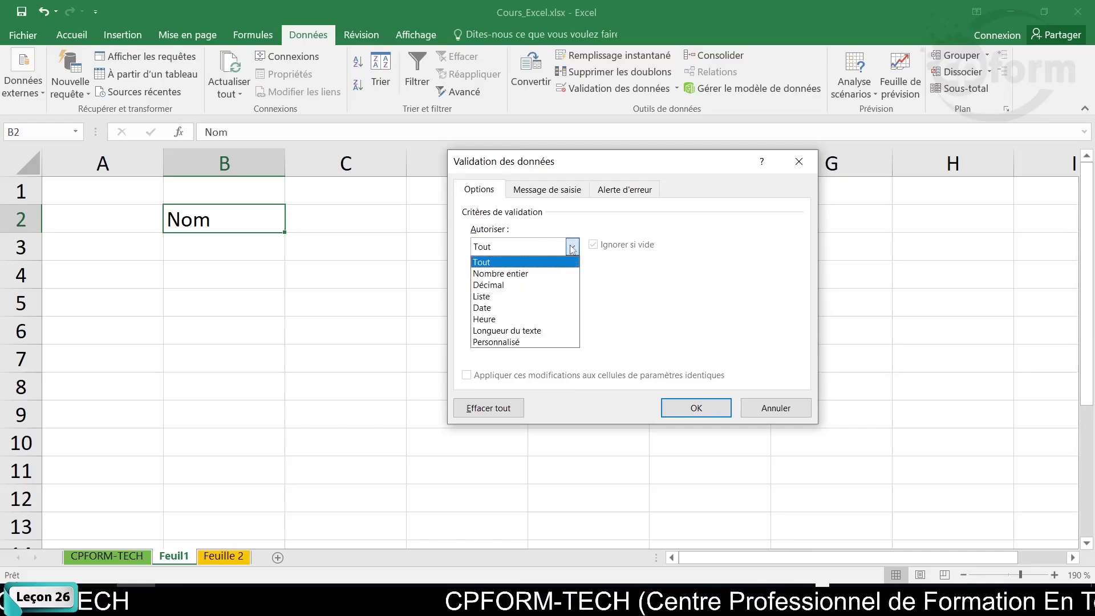
{"action": "left_click", "coordinate": [489, 296]}
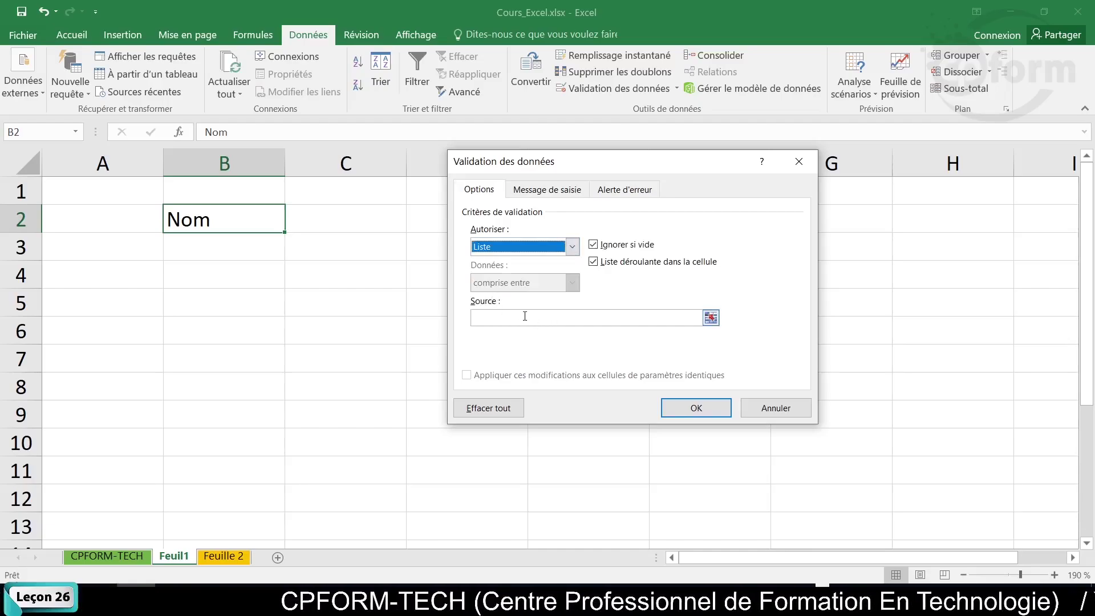
Enter three first names separated by semicolons as the list source and apply the validation to B2.
{"action": "left_click", "coordinate": [625, 320]}
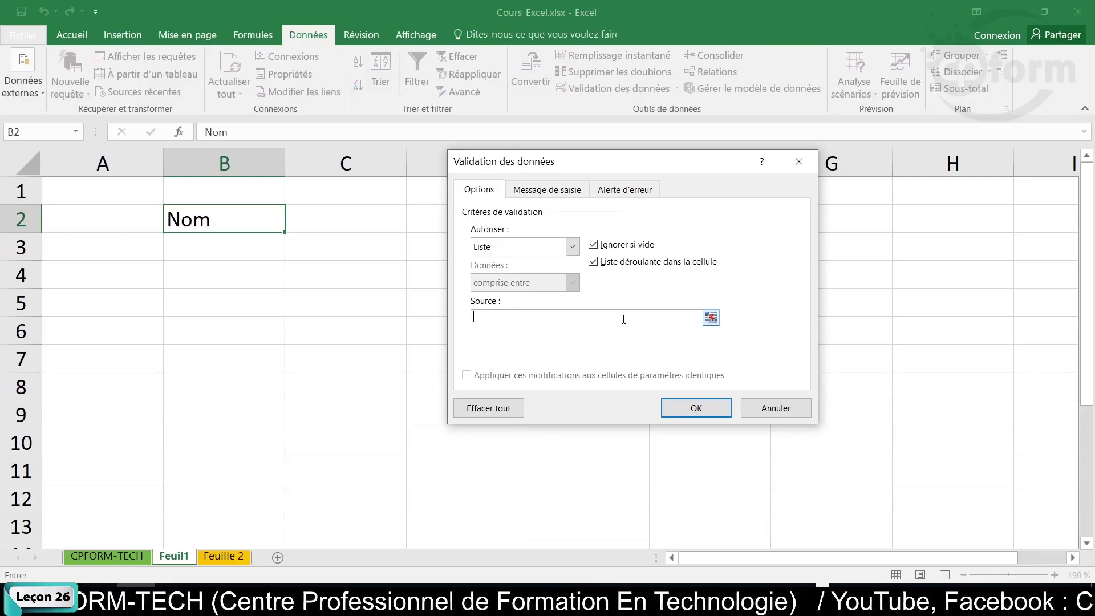
{"action": "type", "text": "Dine;e"}
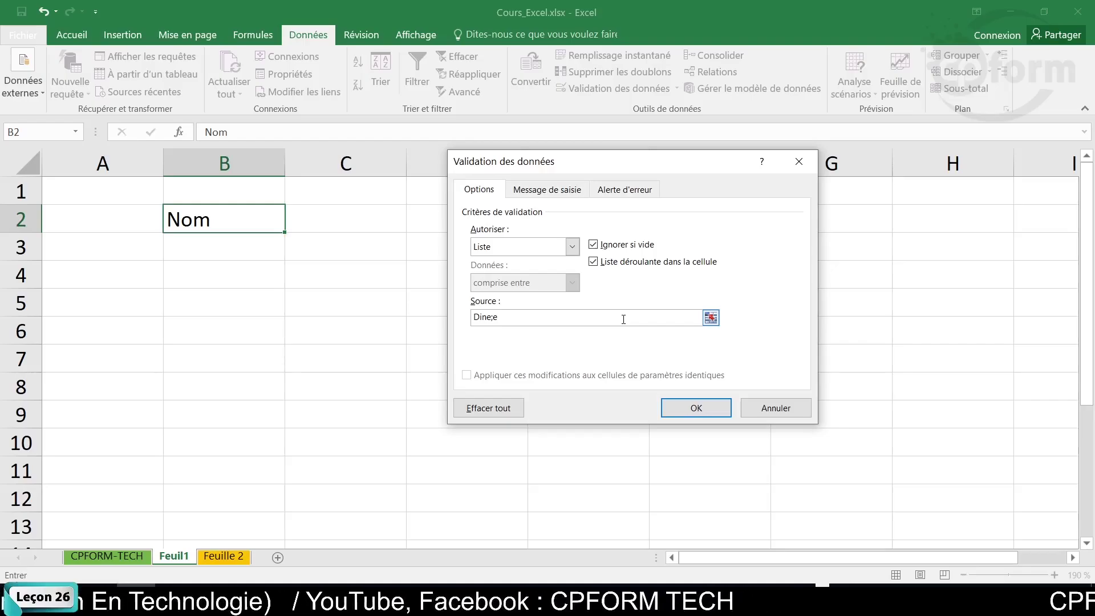
{"action": "type", "text": "mma;marc"}
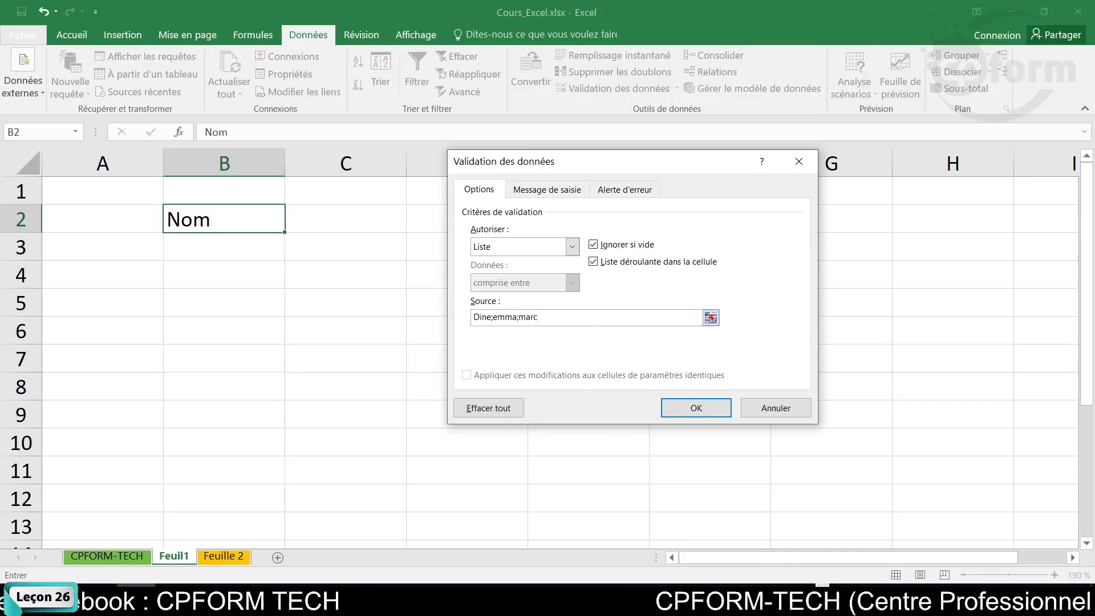
{"action": "key", "text": "Return"}
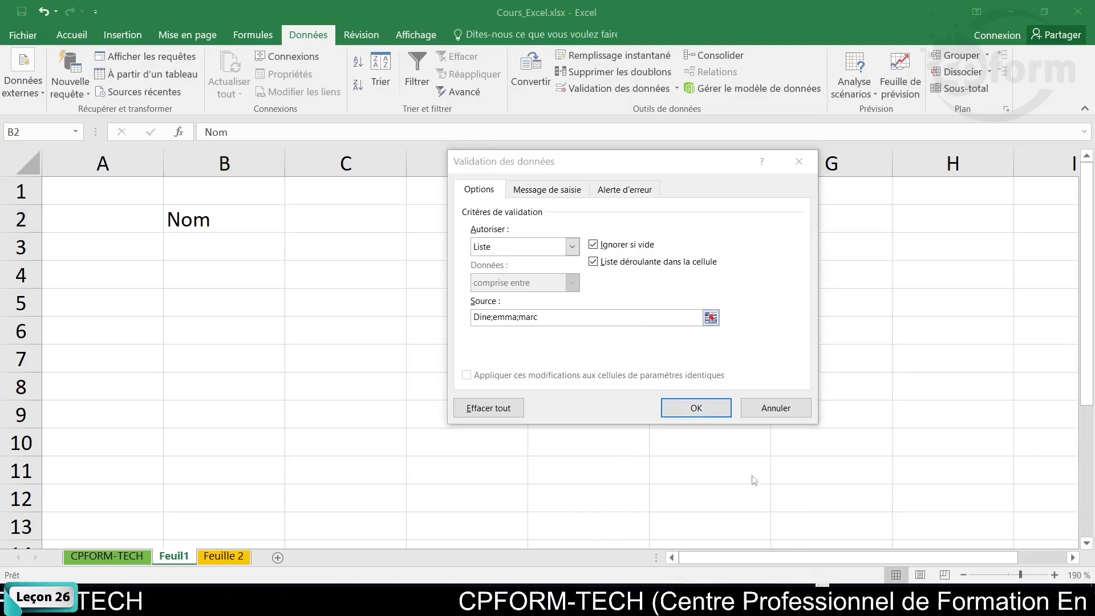
{"action": "key", "text": "super+plus"}
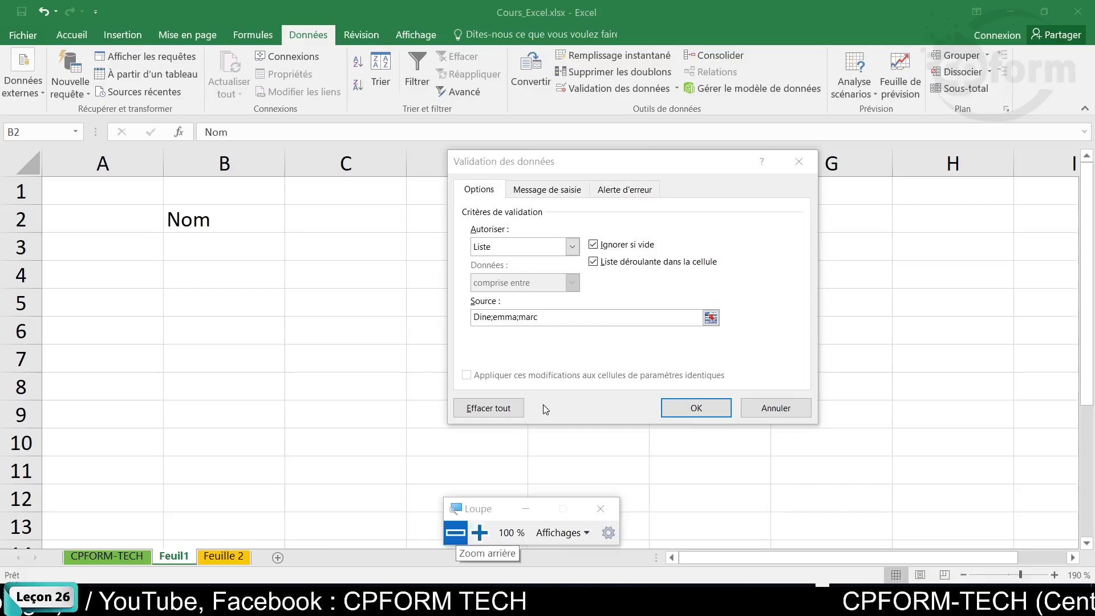
{"action": "left_click", "coordinate": [479, 532]}
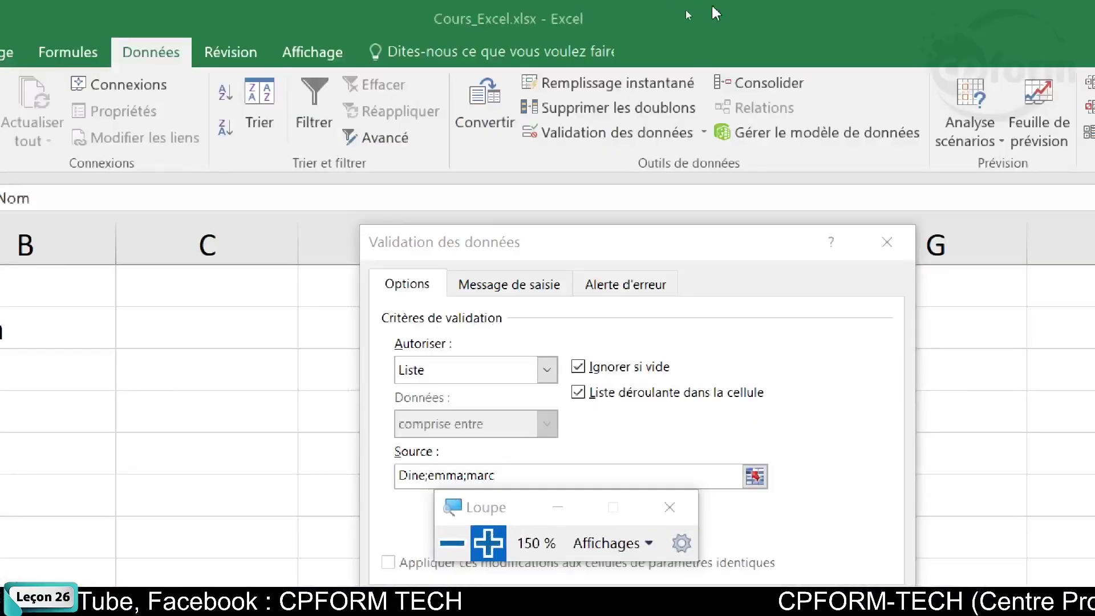
{"action": "left_click_drag", "start_coordinate": [489, 506], "coordinate": [151, 545]}
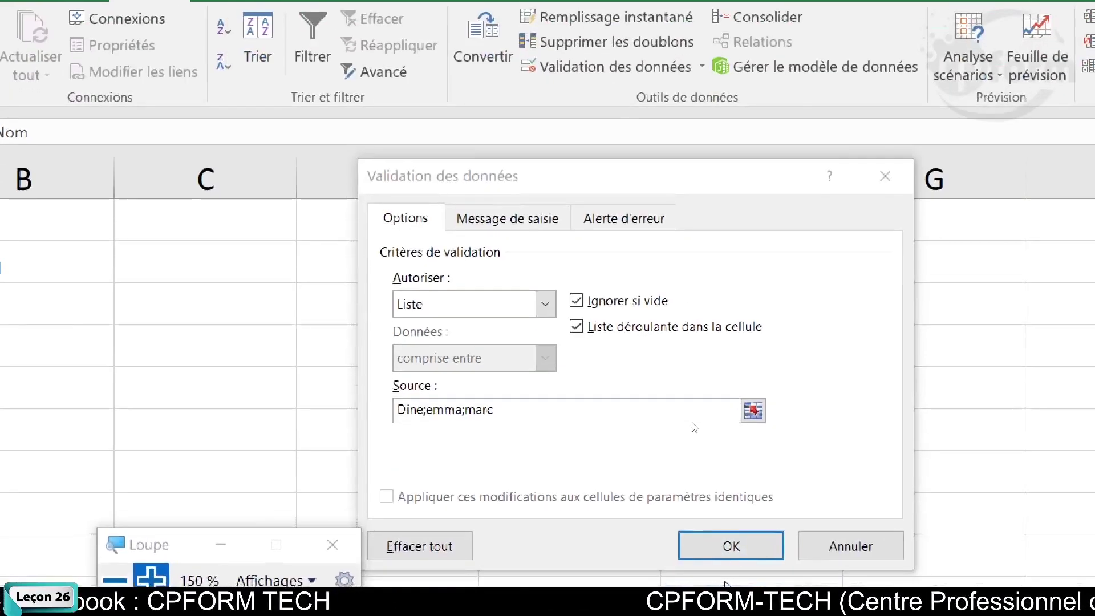
{"action": "left_click", "coordinate": [732, 549]}
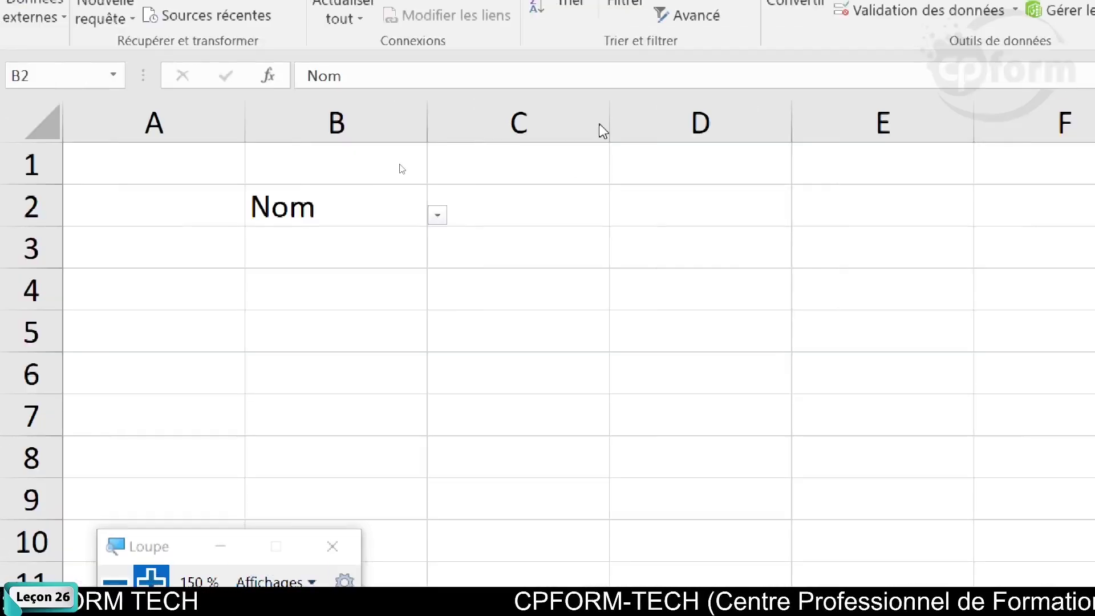
Try the drop-down list in cell B2 by choosing the second name and viewing the choices again.
{"action": "left_click", "coordinate": [376, 206]}
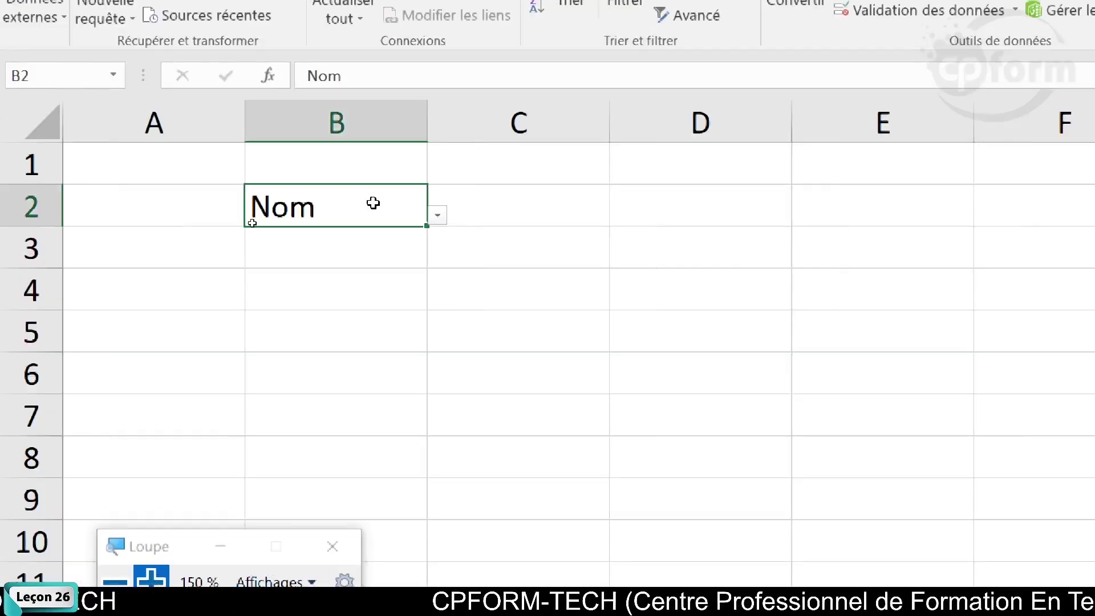
{"action": "left_click", "coordinate": [437, 218]}
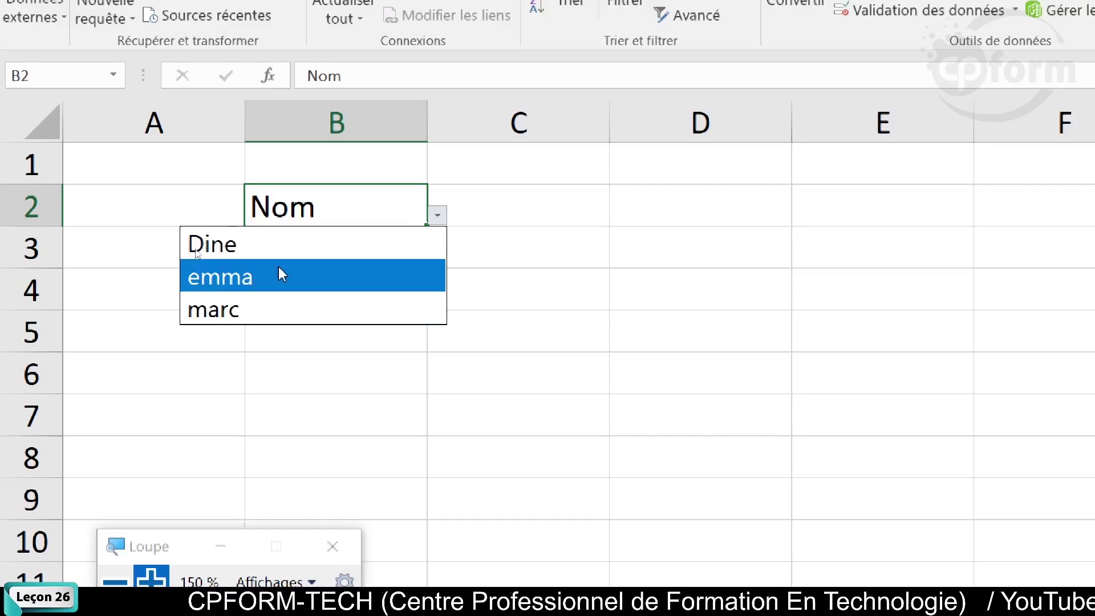
{"action": "left_click", "coordinate": [216, 244]}
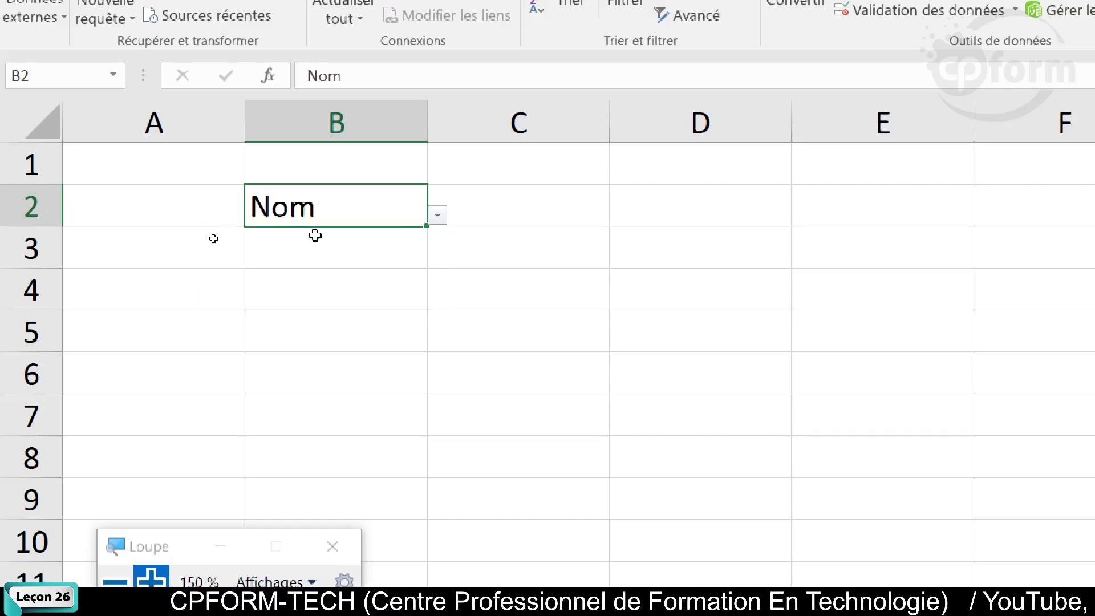
{"action": "left_click", "coordinate": [438, 218]}
{"action": "left_click", "coordinate": [367, 277]}
{"action": "left_click", "coordinate": [434, 215]}
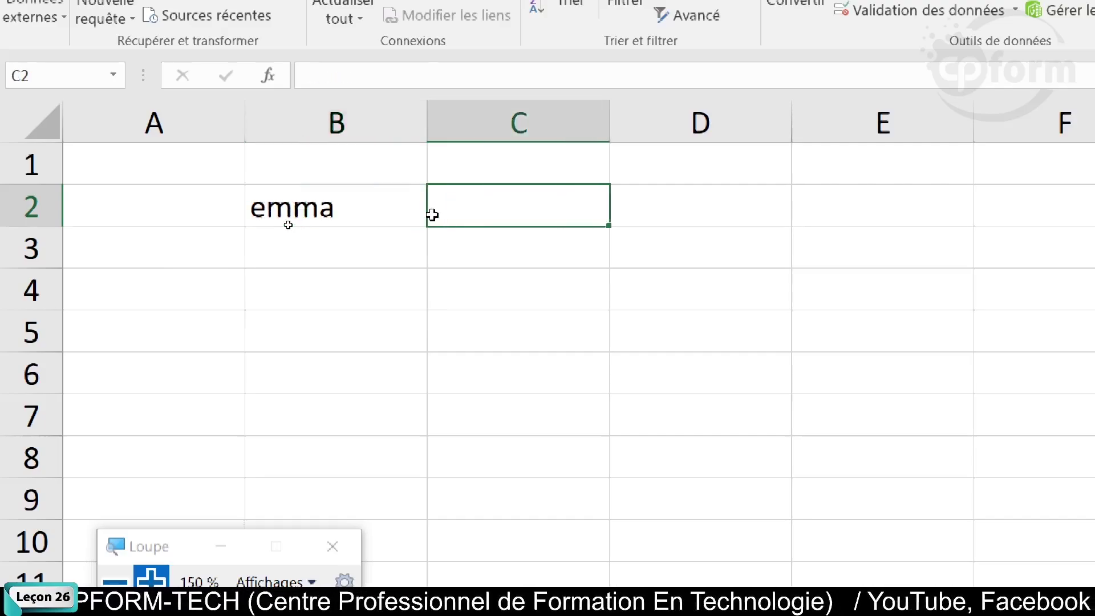
{"action": "left_click", "coordinate": [416, 215]}
{"action": "left_click", "coordinate": [437, 216]}
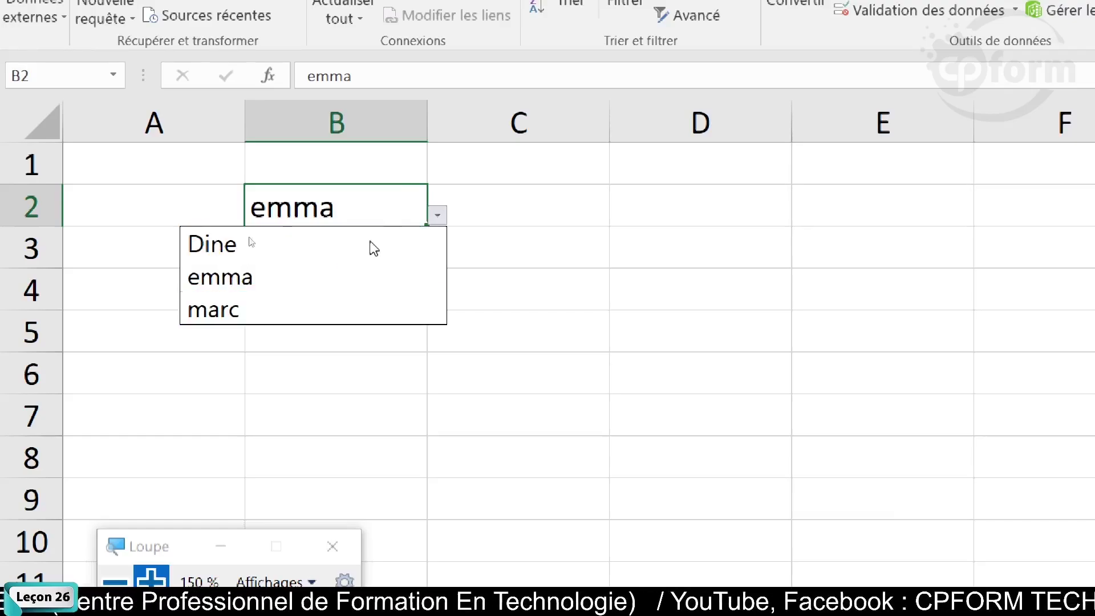
{"action": "key", "text": "Escape"}
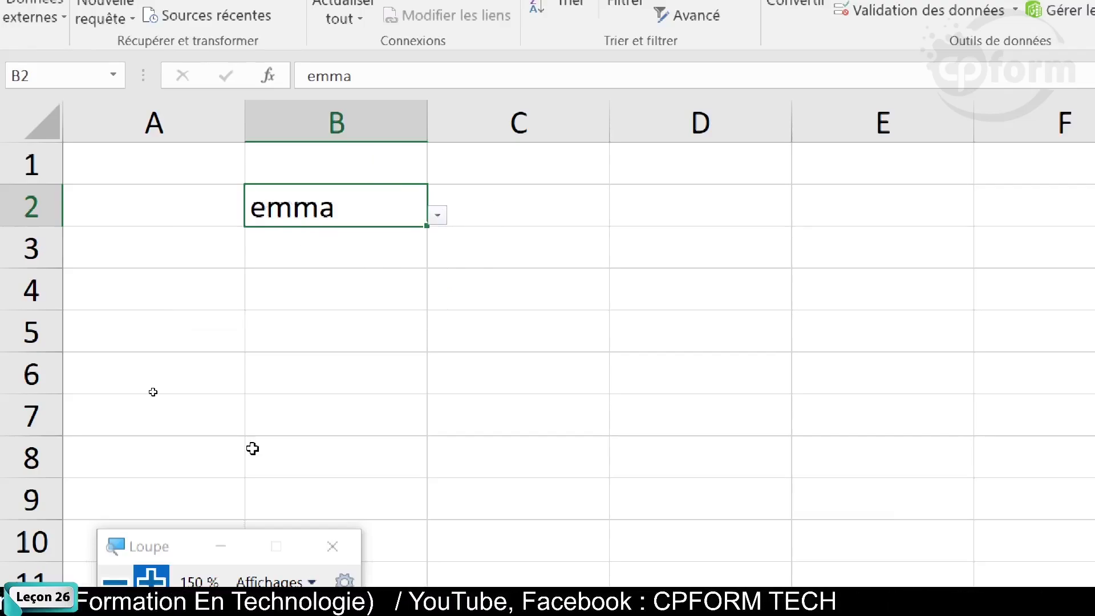
Undo the name choice and the list validation in cell B2, keeping the magnifier window out of the way.
{"action": "key", "text": "super+minus"}
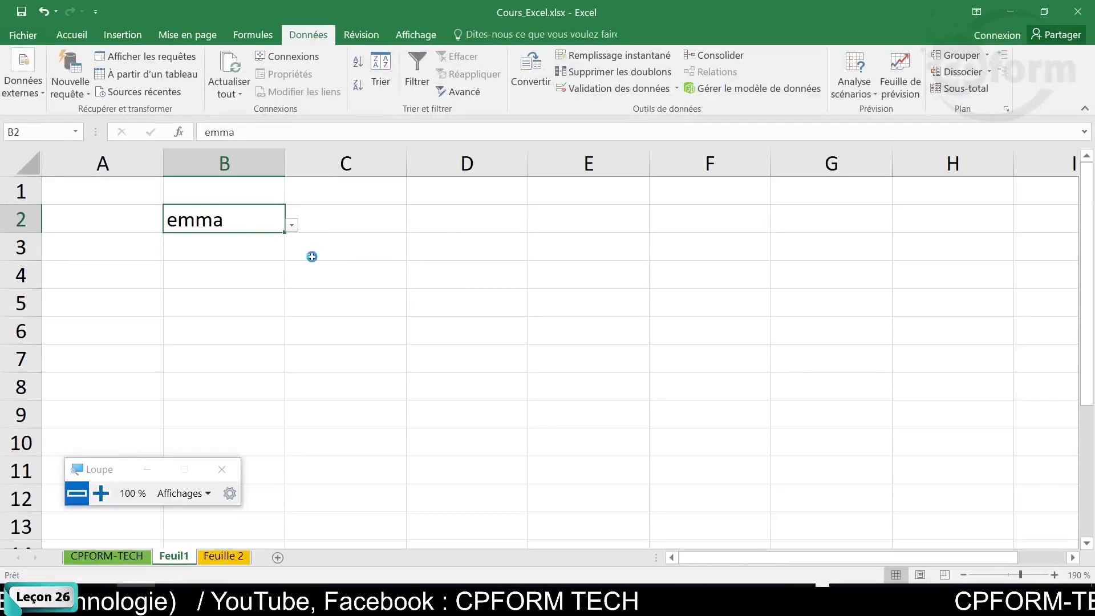
{"action": "key", "text": "ctrl+z"}
{"action": "key", "text": "ctrl+z"}
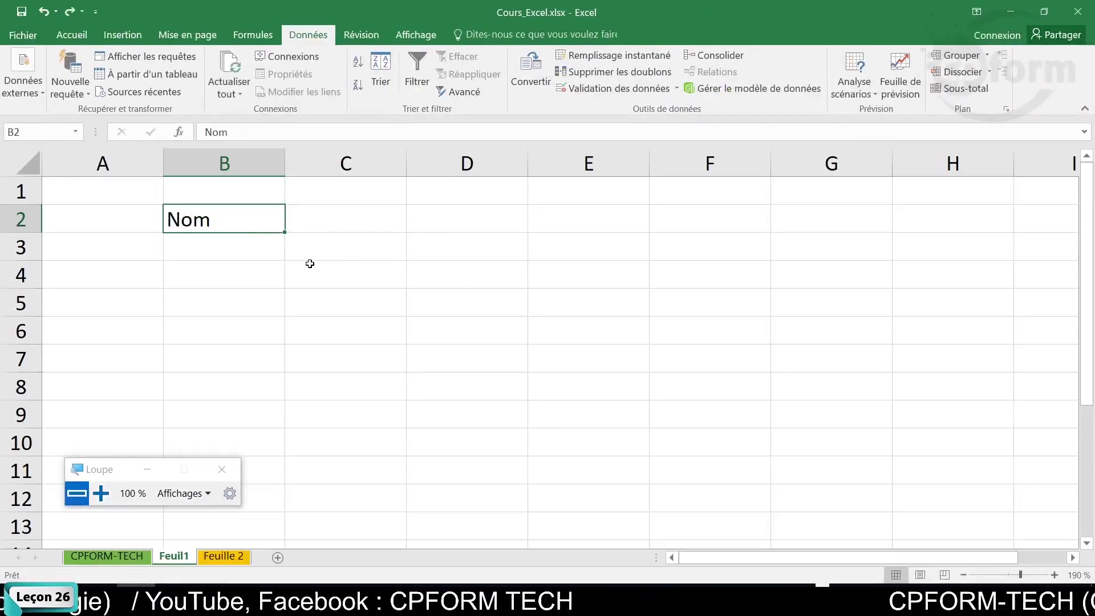
{"action": "left_click_drag", "start_coordinate": [122, 473], "coordinate": [536, 322]}
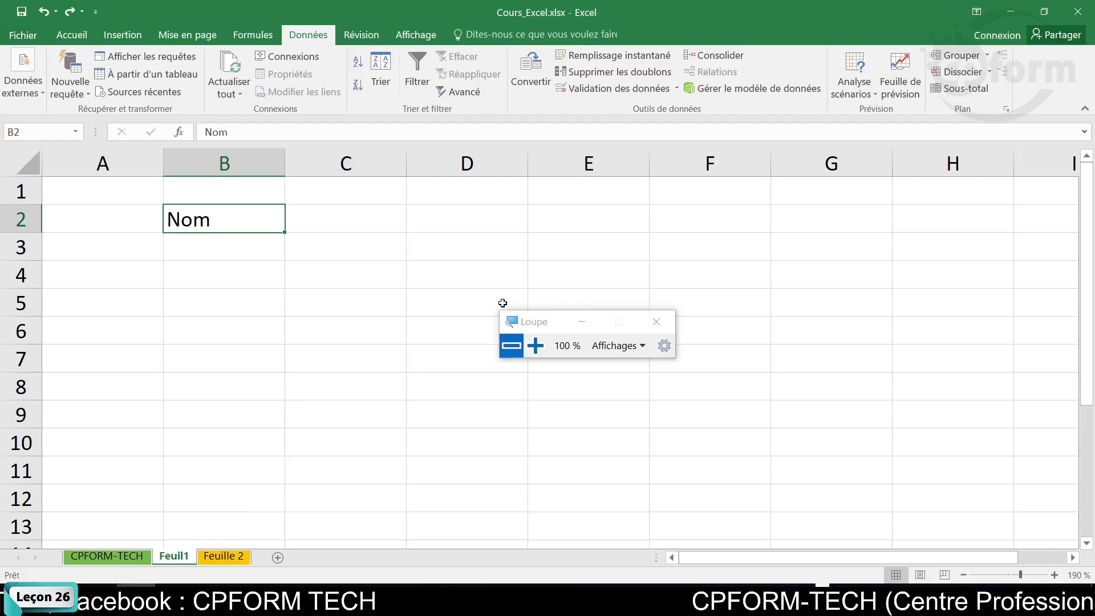
{"action": "left_click_drag", "start_coordinate": [533, 327], "coordinate": [526, 546]}
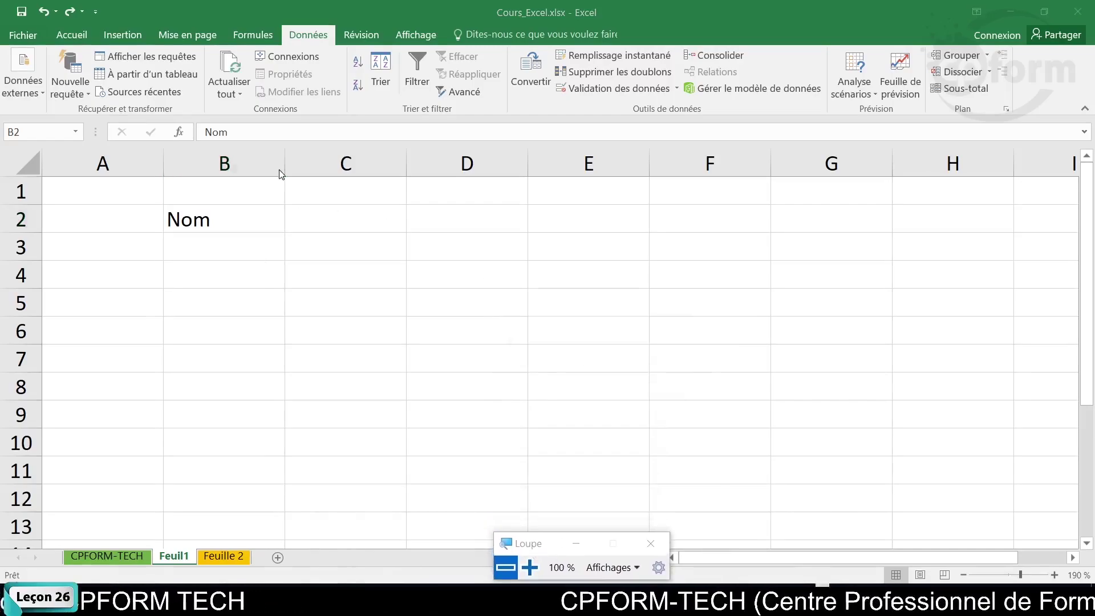
Start a new data validation rule for cell B2 containing Nom and allow only values from a Liste.
{"action": "left_click", "coordinate": [247, 220]}
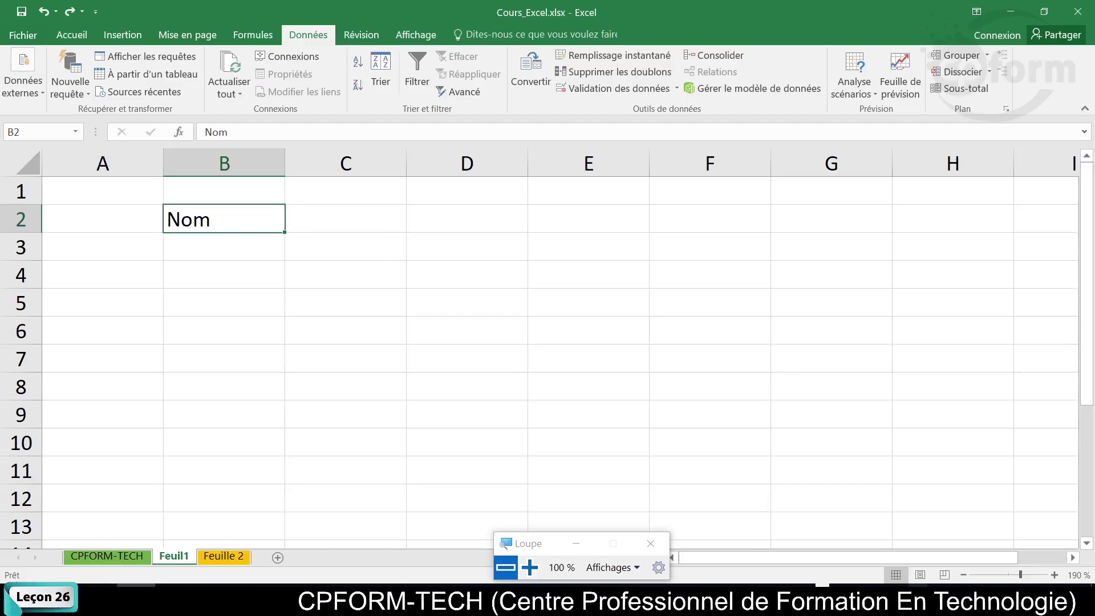
{"action": "left_click", "coordinate": [211, 217]}
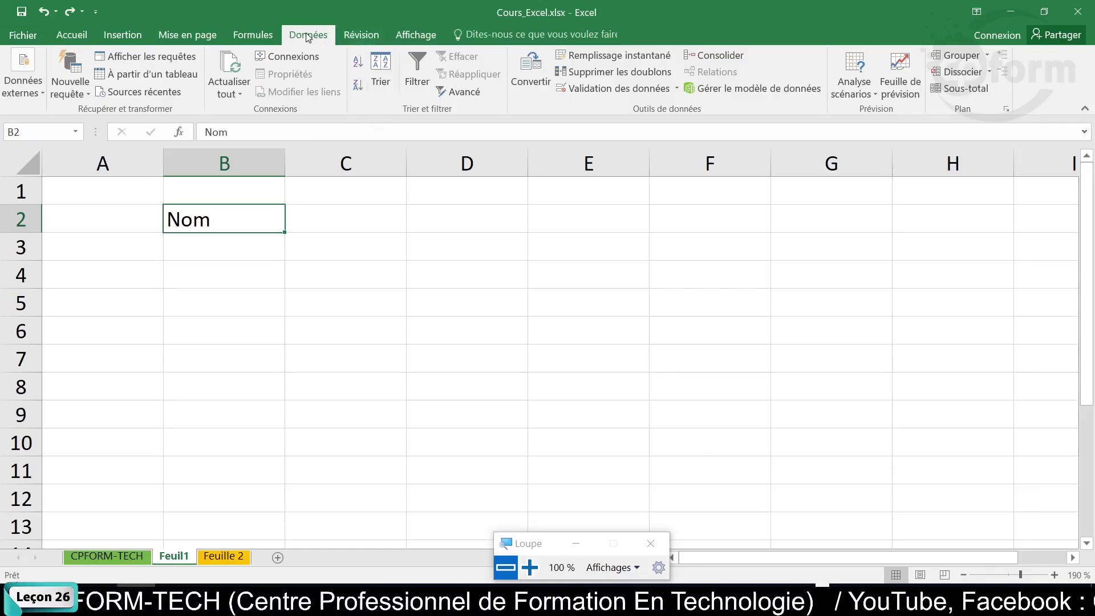
{"action": "left_click", "coordinate": [625, 86]}
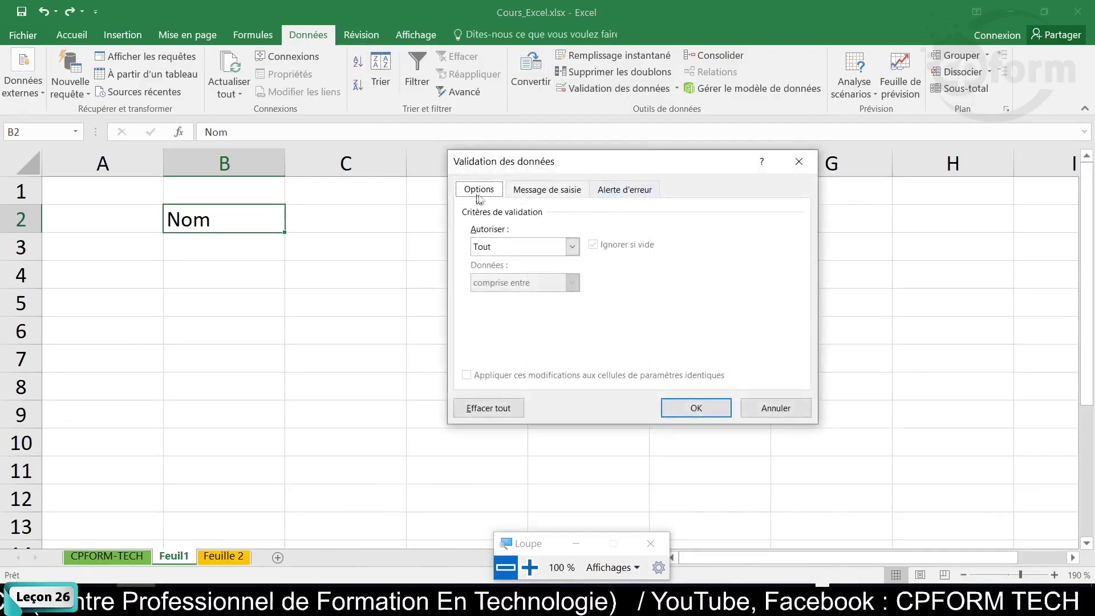
{"action": "left_click", "coordinate": [530, 567]}
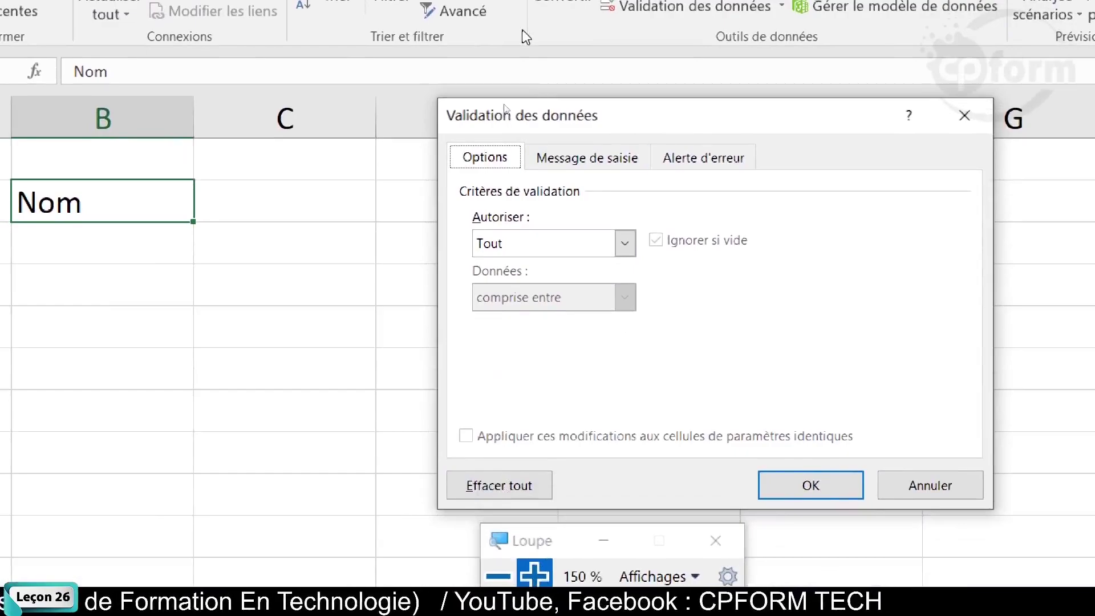
{"action": "left_click", "coordinate": [625, 244]}
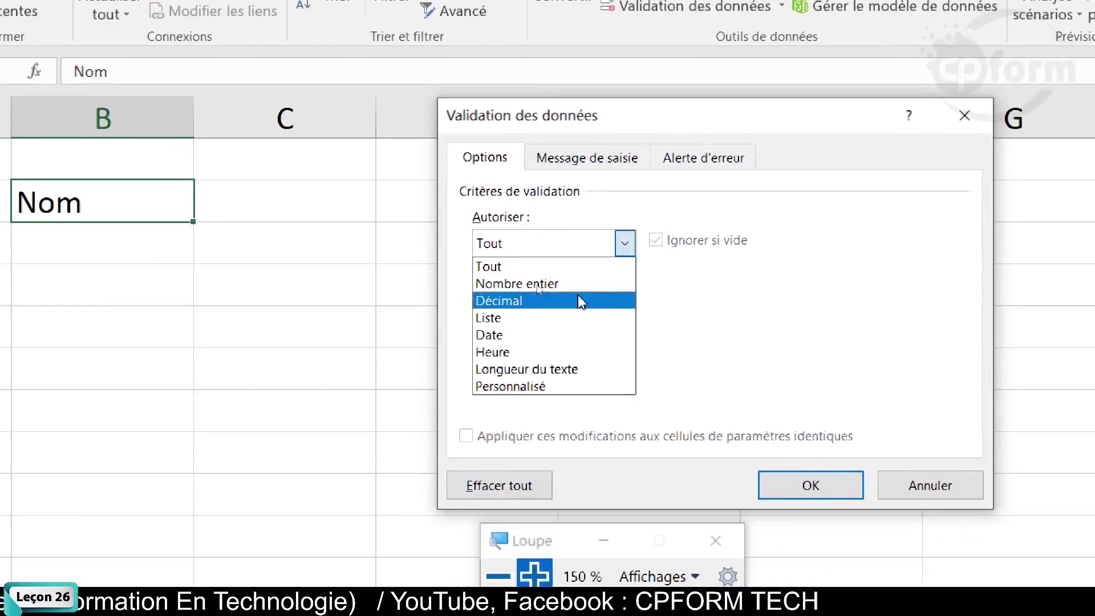
{"action": "left_click", "coordinate": [547, 311]}
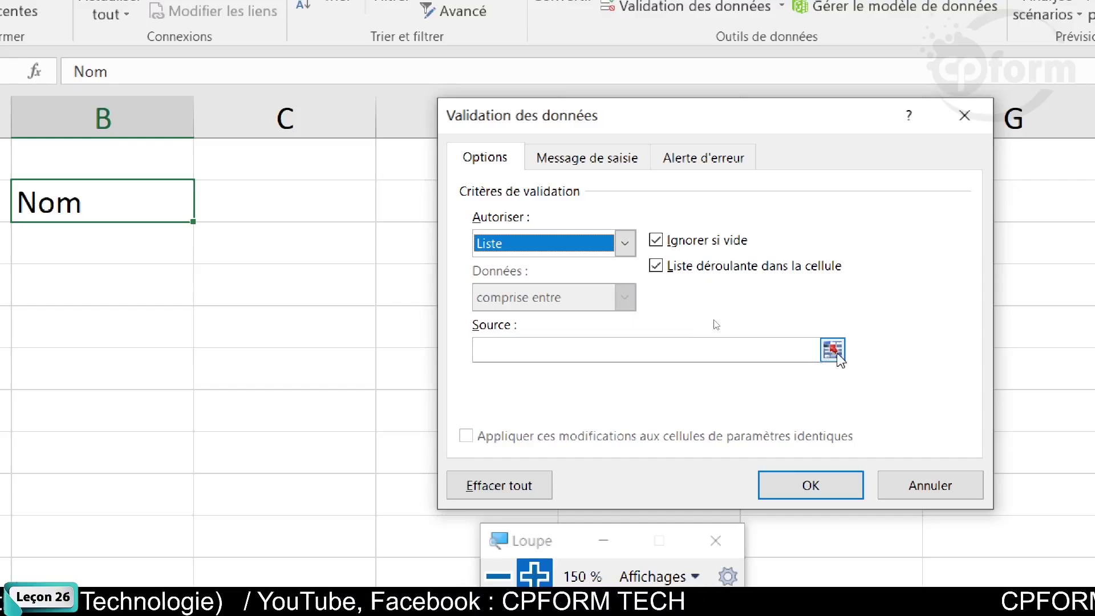
Use the Nom cells B2:B8 of the CPFORM-TECH sheet as the list source and apply the validation.
{"action": "left_click", "coordinate": [498, 576]}
{"action": "left_click", "coordinate": [499, 562]}
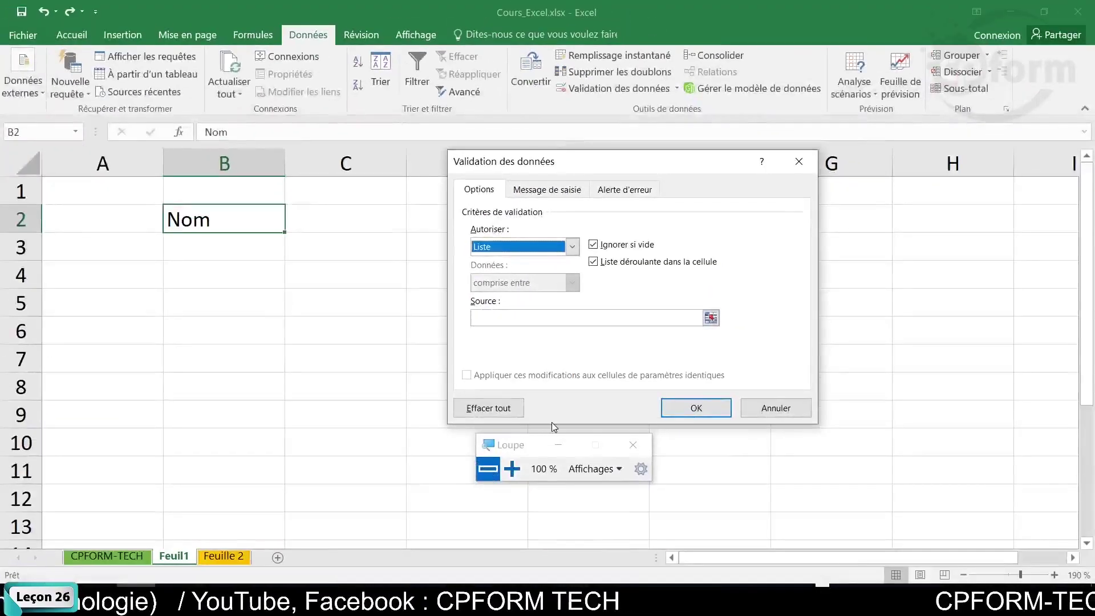
{"action": "left_click_drag", "start_coordinate": [524, 451], "coordinate": [523, 526]}
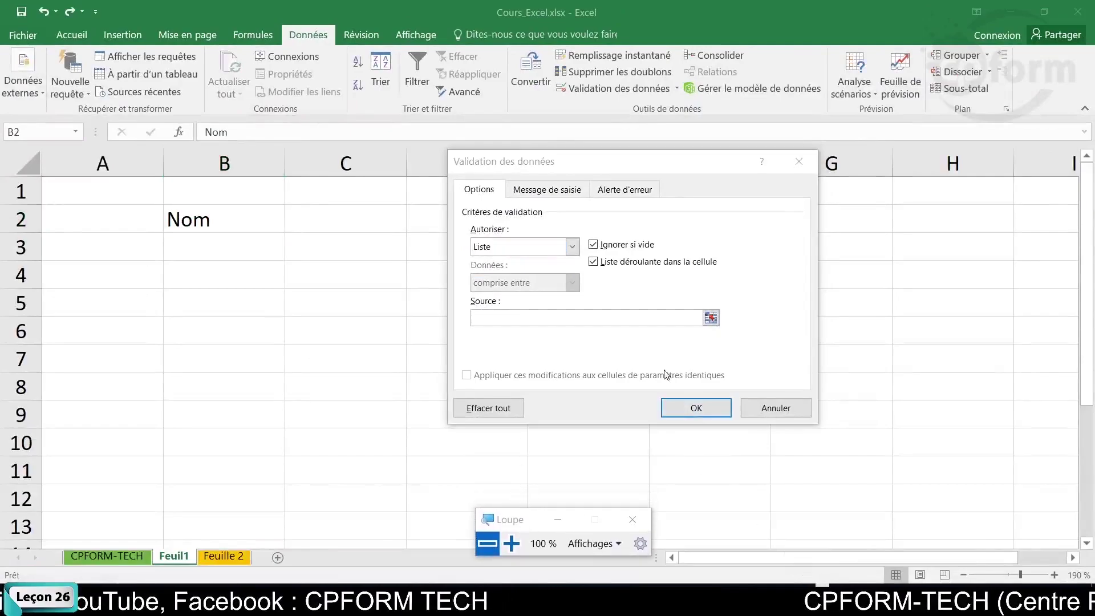
{"action": "left_click", "coordinate": [711, 319]}
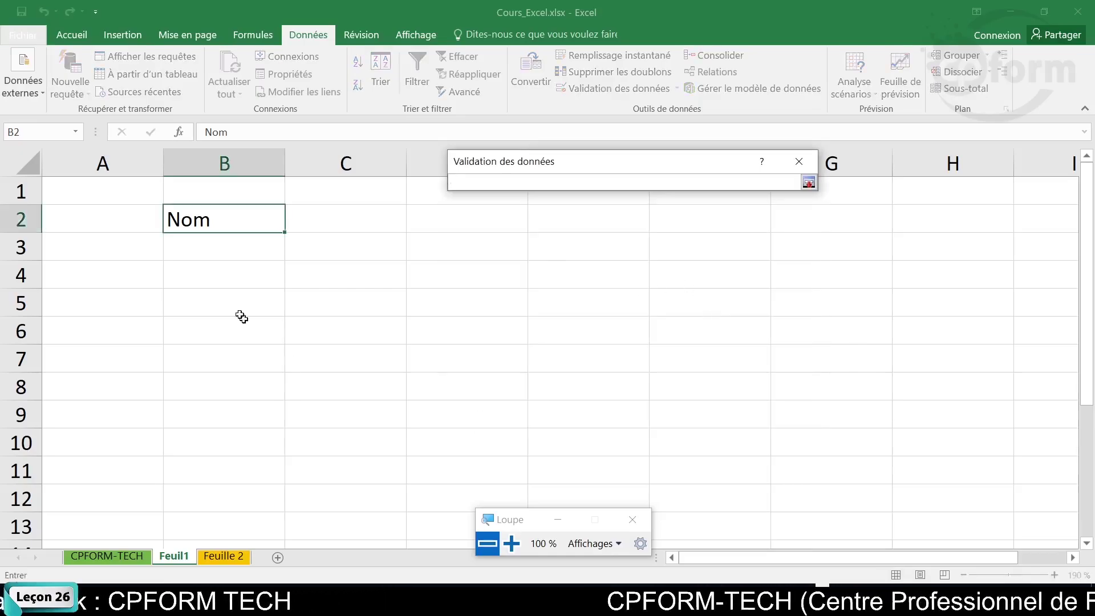
{"action": "left_click", "coordinate": [132, 556]}
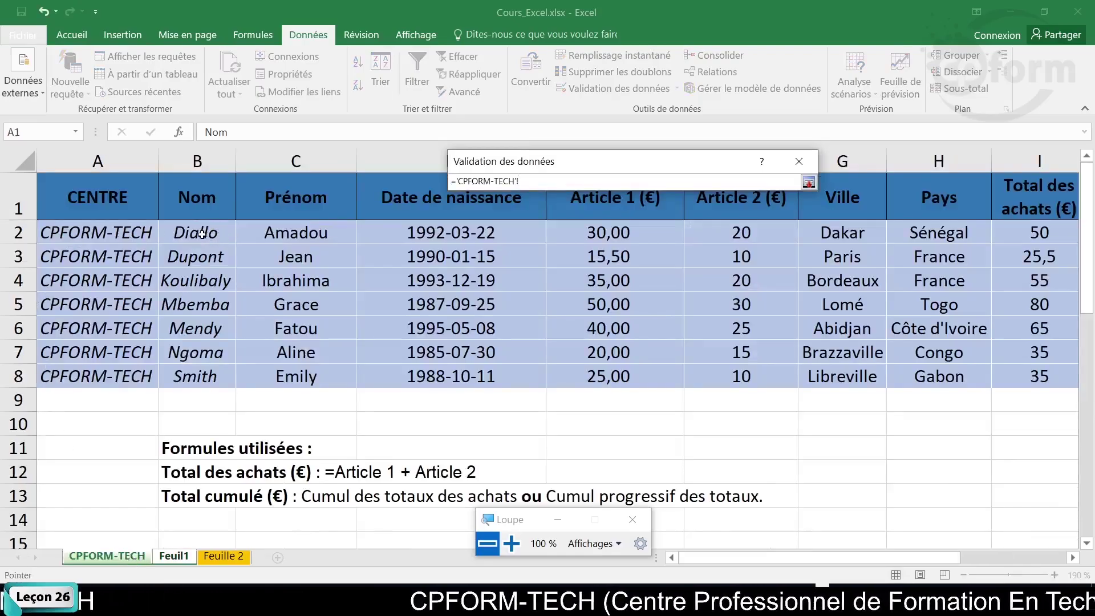
{"action": "left_click_drag", "start_coordinate": [201, 234], "coordinate": [184, 365]}
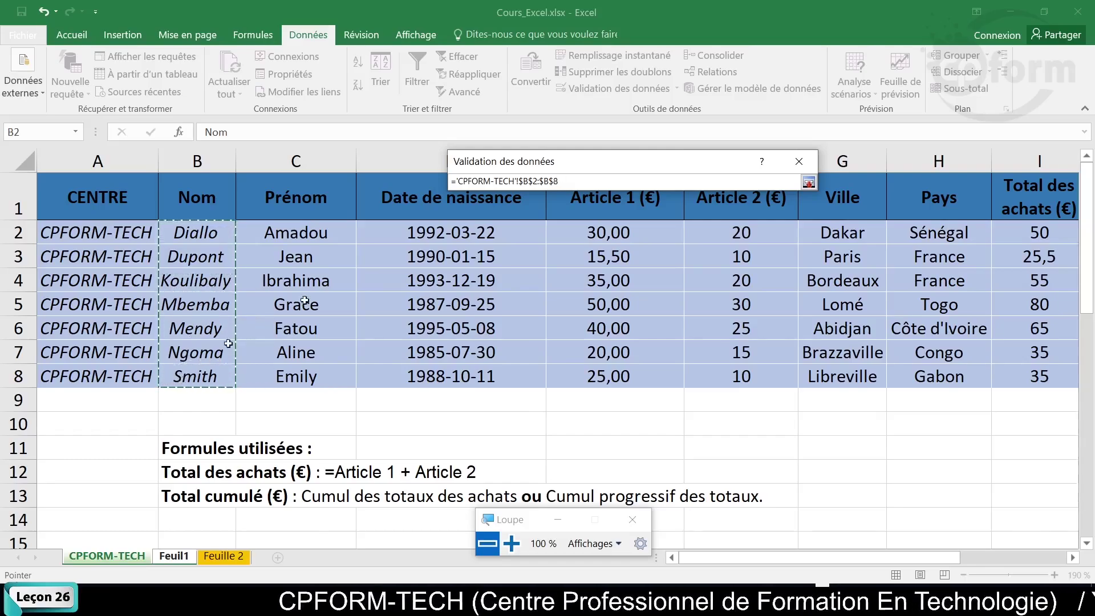
{"action": "left_click", "coordinate": [809, 181]}
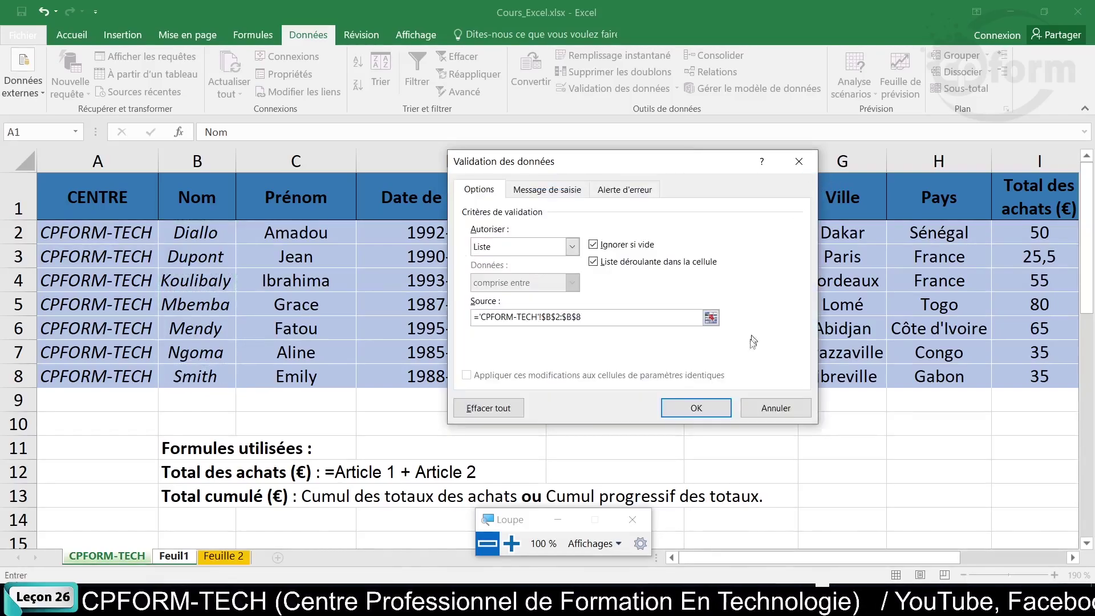
{"action": "left_click", "coordinate": [696, 407]}
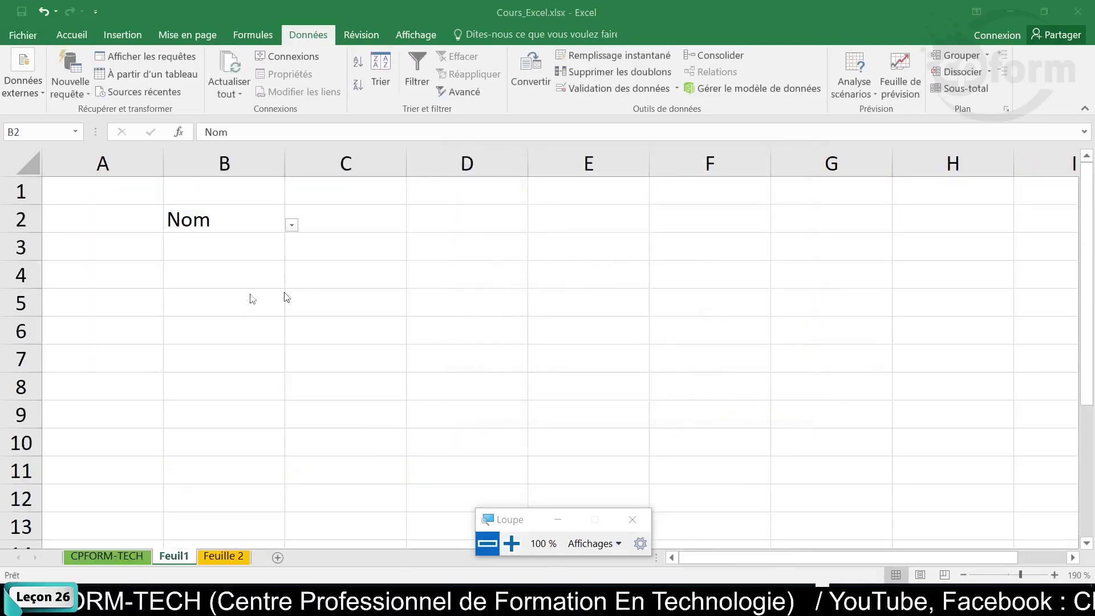
Try the drop-down list in B2 by choosing the first, second, third, fourth and sixth surnames in turn.
{"action": "left_click", "coordinate": [292, 226]}
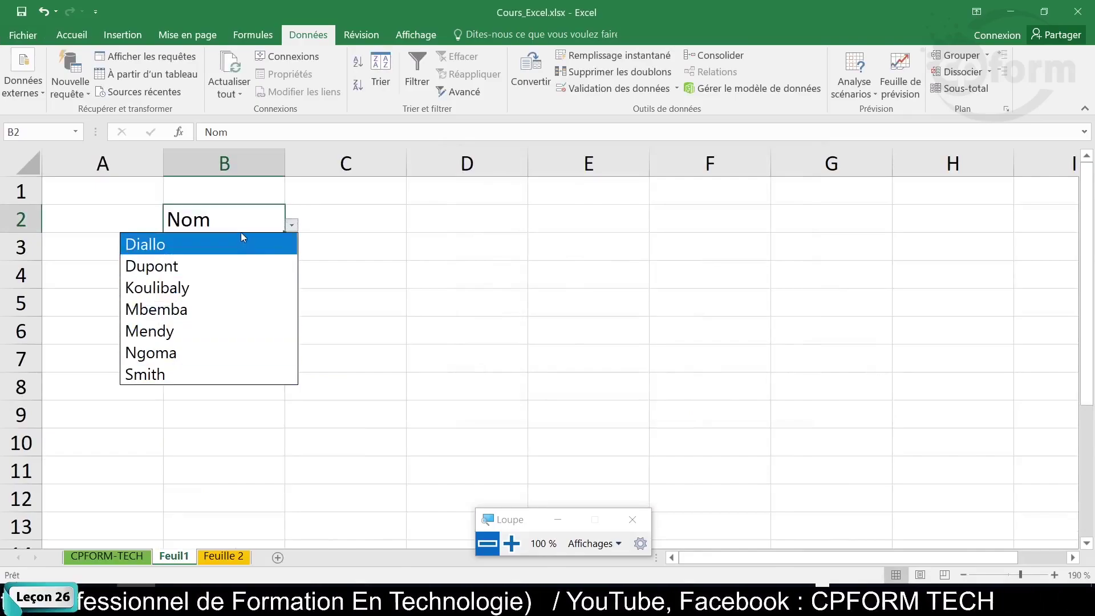
{"action": "left_click", "coordinate": [242, 237]}
{"action": "left_click", "coordinate": [291, 225]}
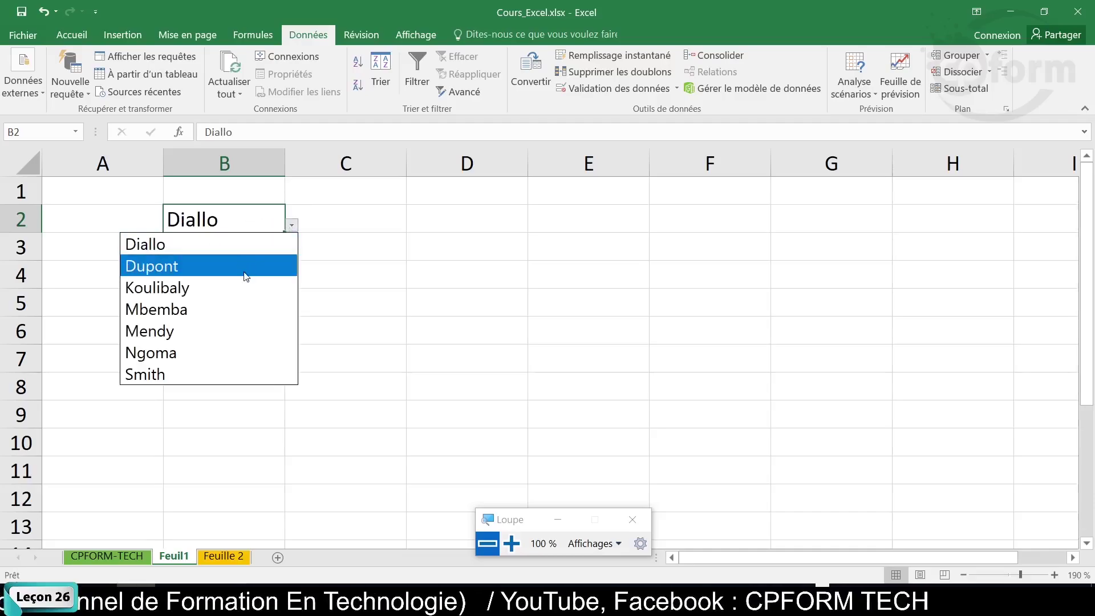
{"action": "left_click", "coordinate": [245, 277]}
{"action": "left_click", "coordinate": [291, 225]}
{"action": "left_click", "coordinate": [247, 286]}
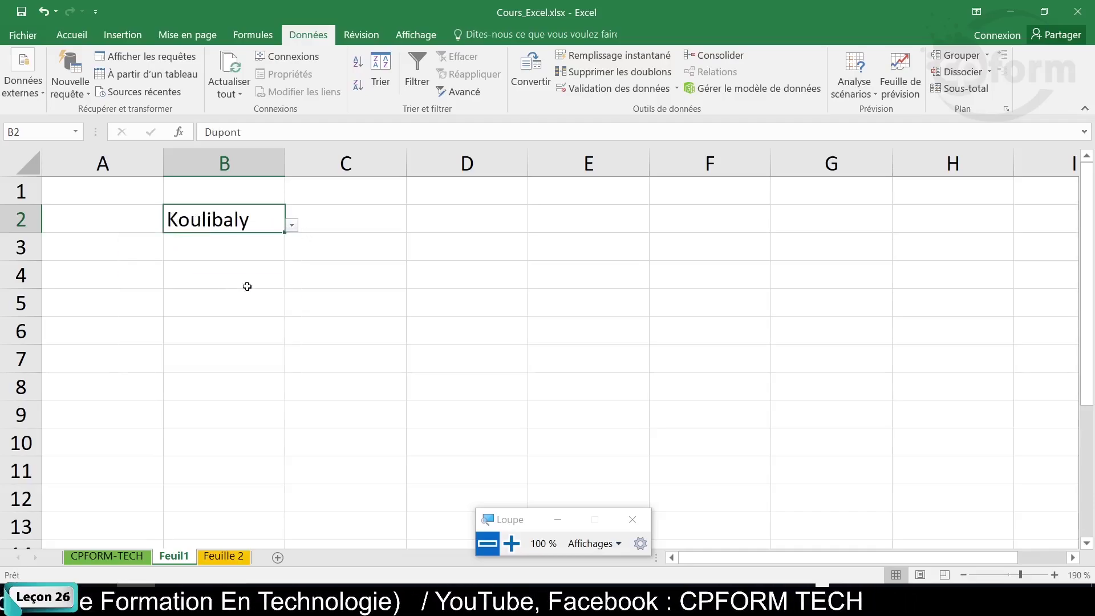
{"action": "left_click", "coordinate": [292, 225]}
{"action": "left_click", "coordinate": [233, 310]}
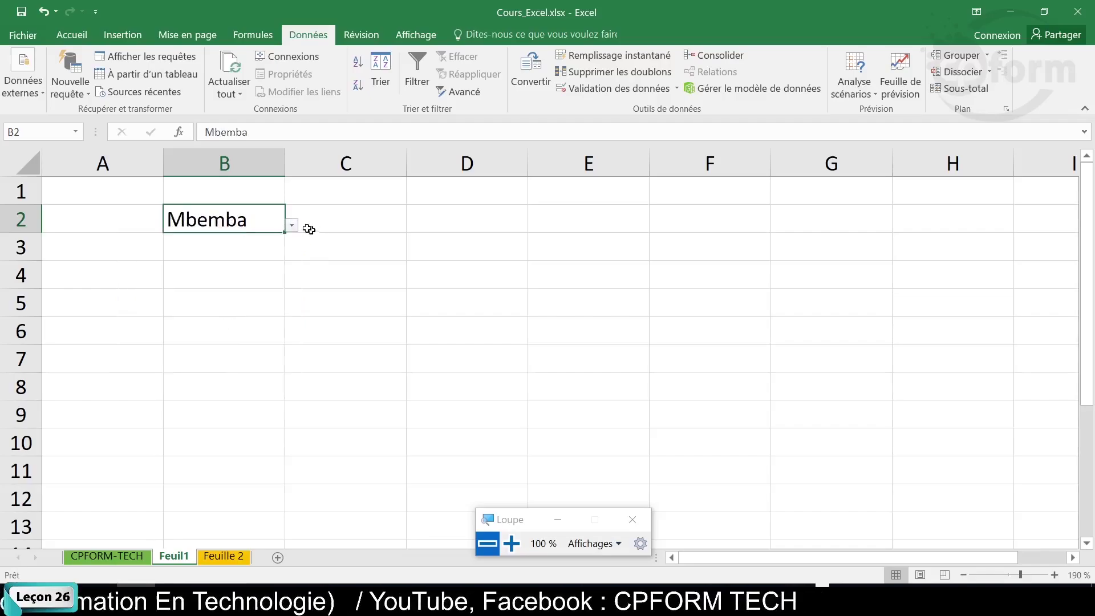
{"action": "left_click", "coordinate": [291, 226]}
{"action": "left_click", "coordinate": [228, 354]}
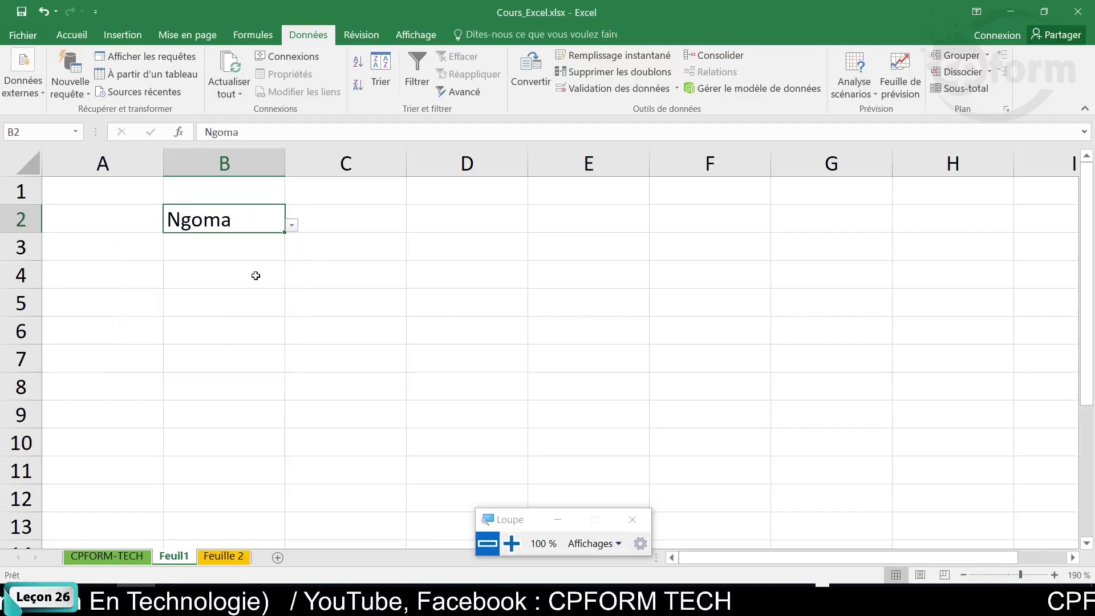